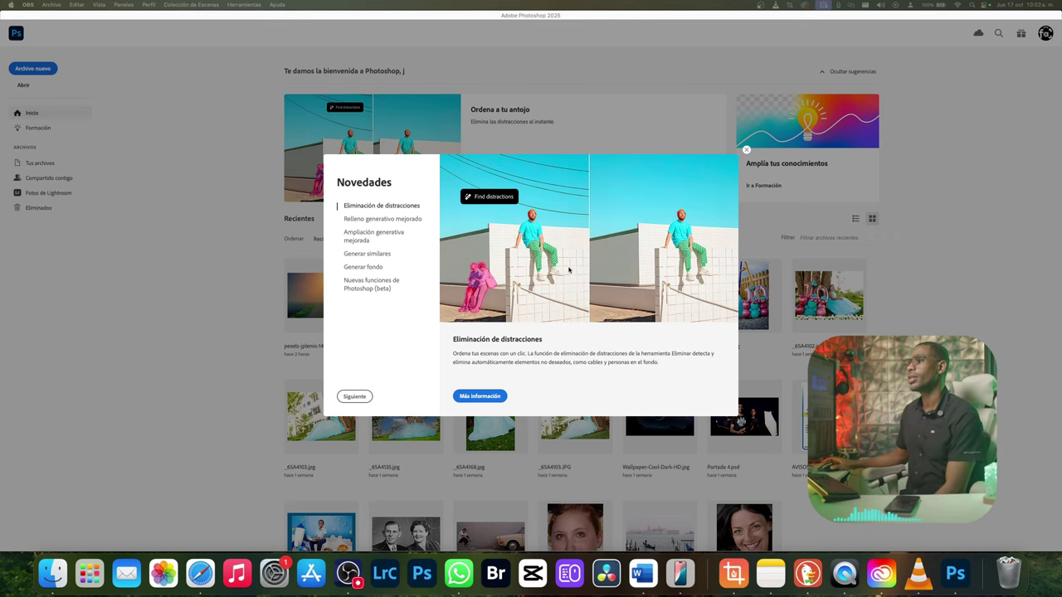
Step: Browse the What's New entries Relleno generativo mejorado, Ampliación generativa mejorada, Generar similares and Generar fondo
{"action": "left_click", "coordinate": [350, 218]}
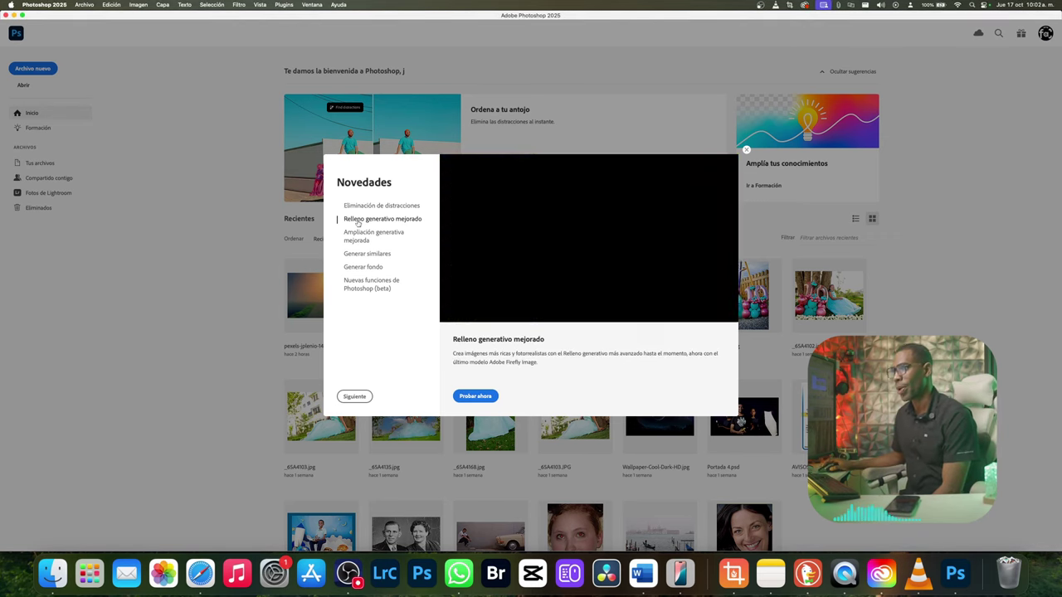
{"action": "left_click", "coordinate": [365, 237]}
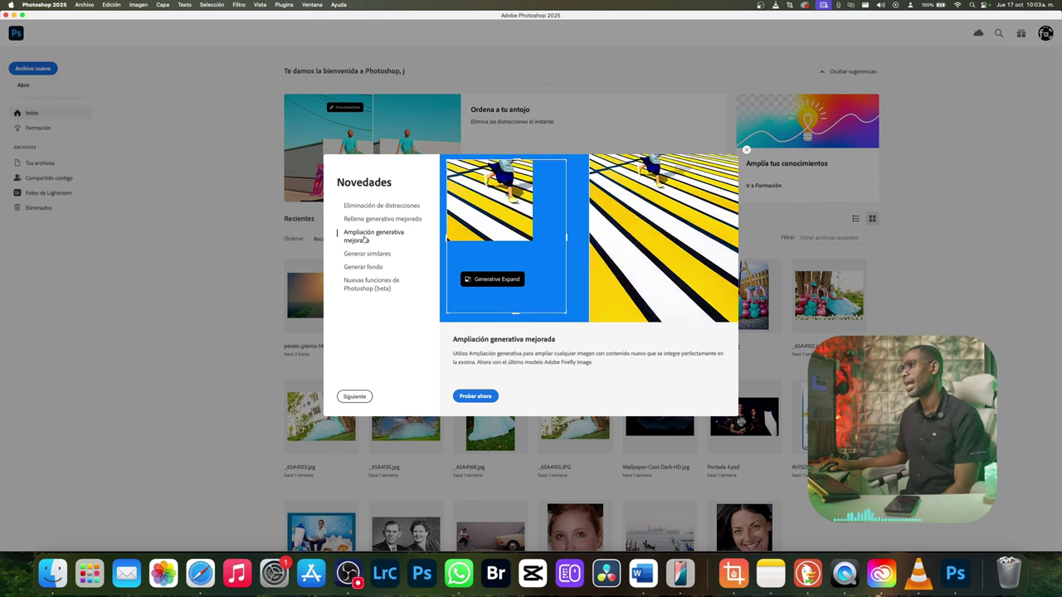
{"action": "left_click", "coordinate": [366, 253]}
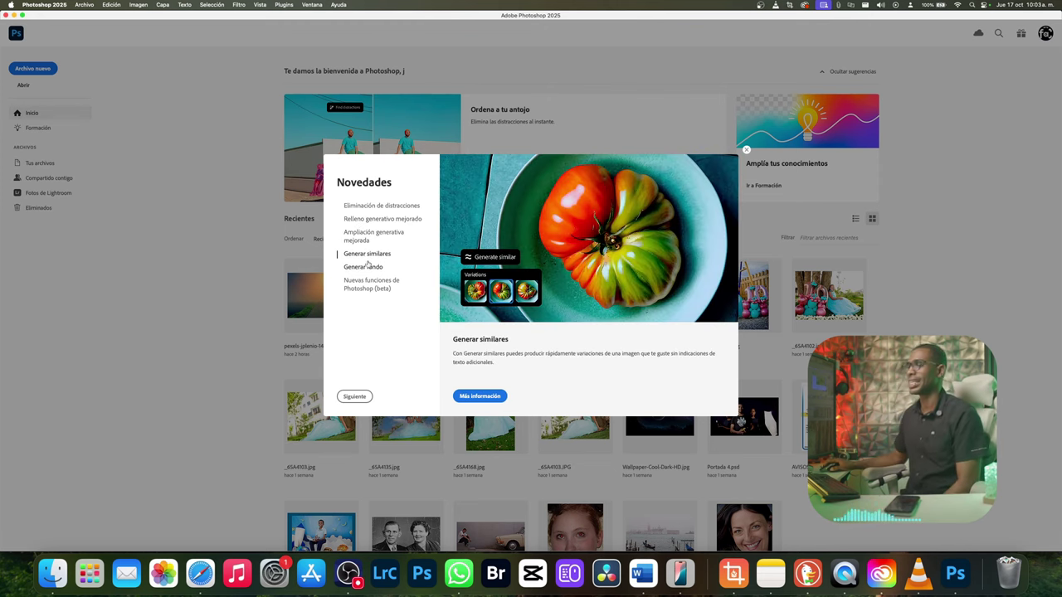
{"action": "left_click", "coordinate": [365, 268]}
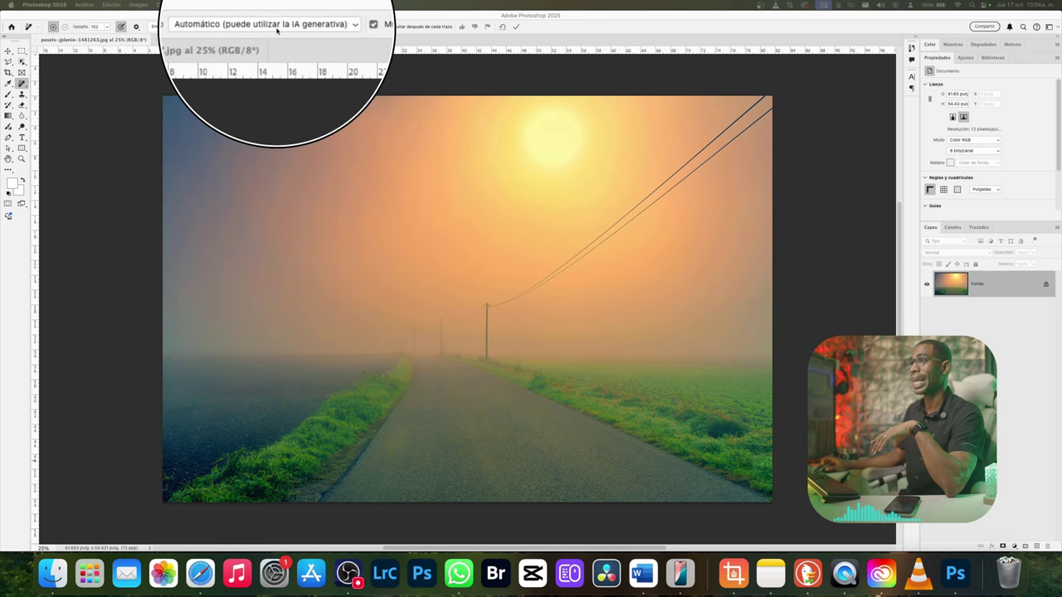
Step: Check the Remove tool's Modo options, then duplicate Fondo into Capa 1 with Cmd+J
{"action": "left_click", "coordinate": [299, 27]}
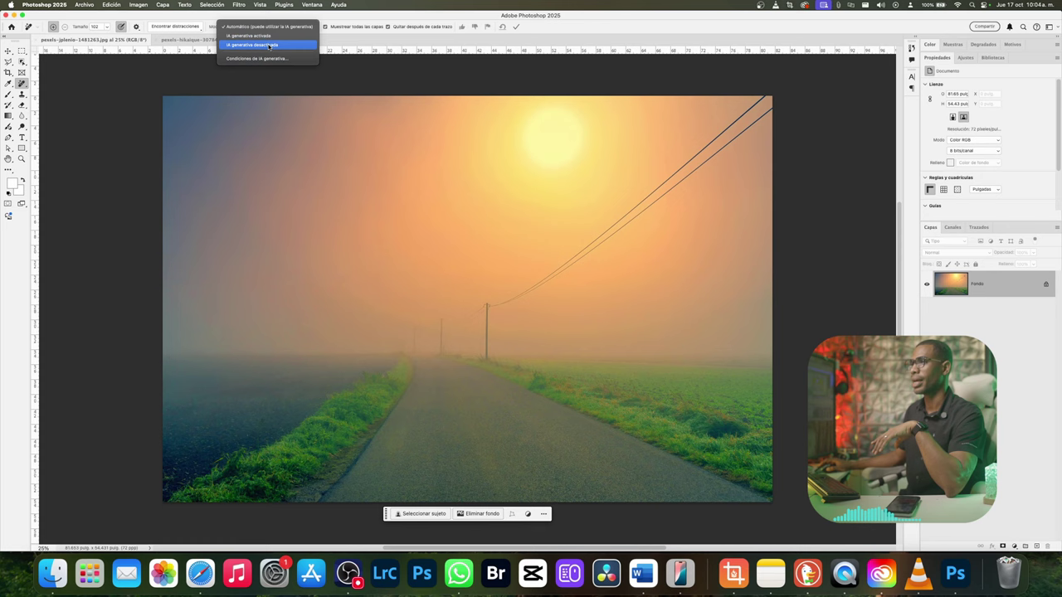
{"action": "key", "text": "Escape"}
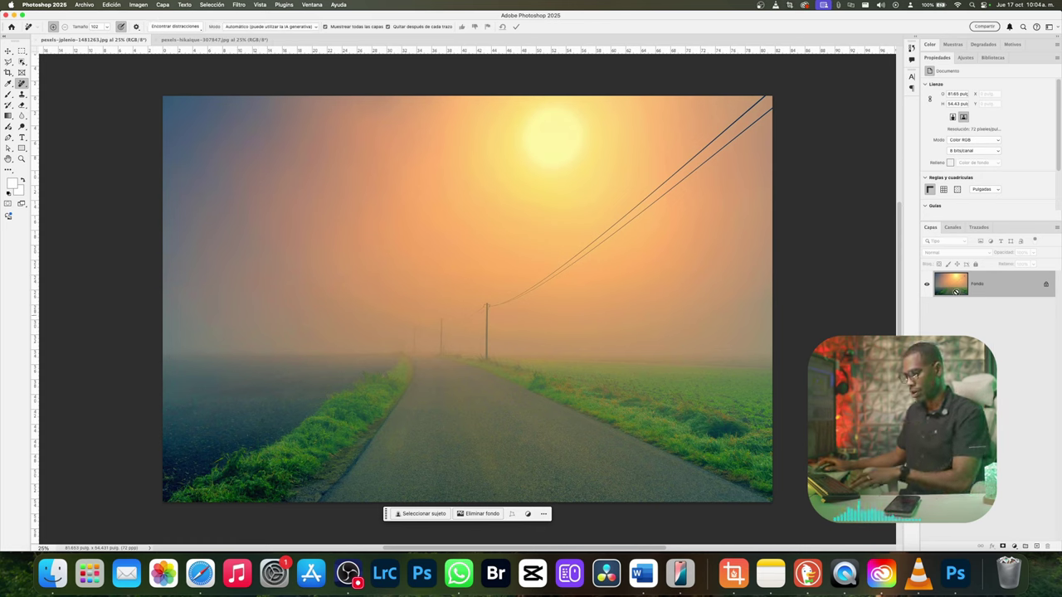
{"action": "key", "text": "super+j"}
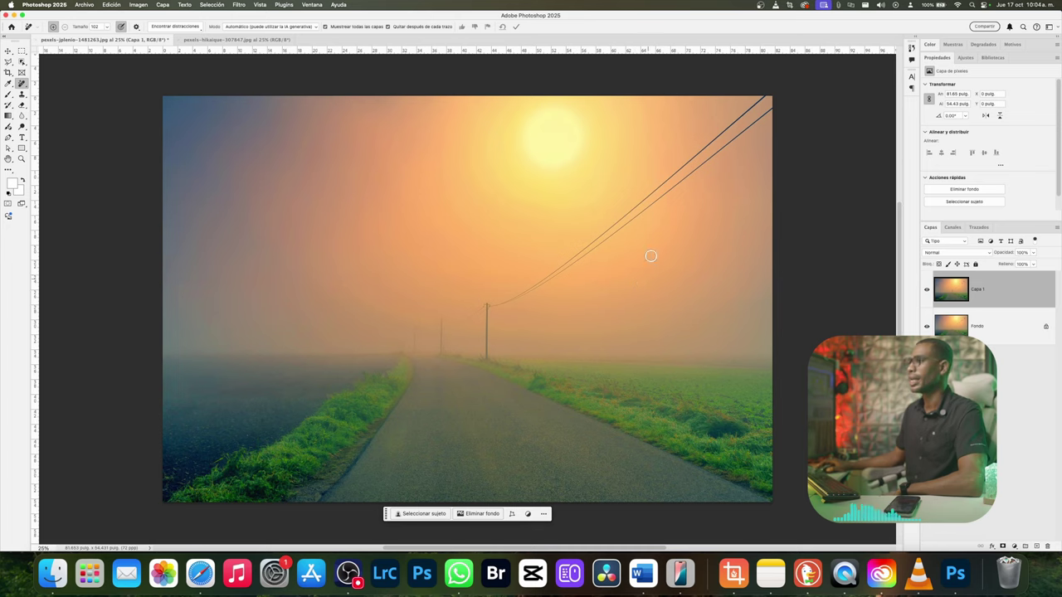
Step: Erase the power lines using Encontrar distracciones with Líneas y cables
{"action": "left_click", "coordinate": [202, 30]}
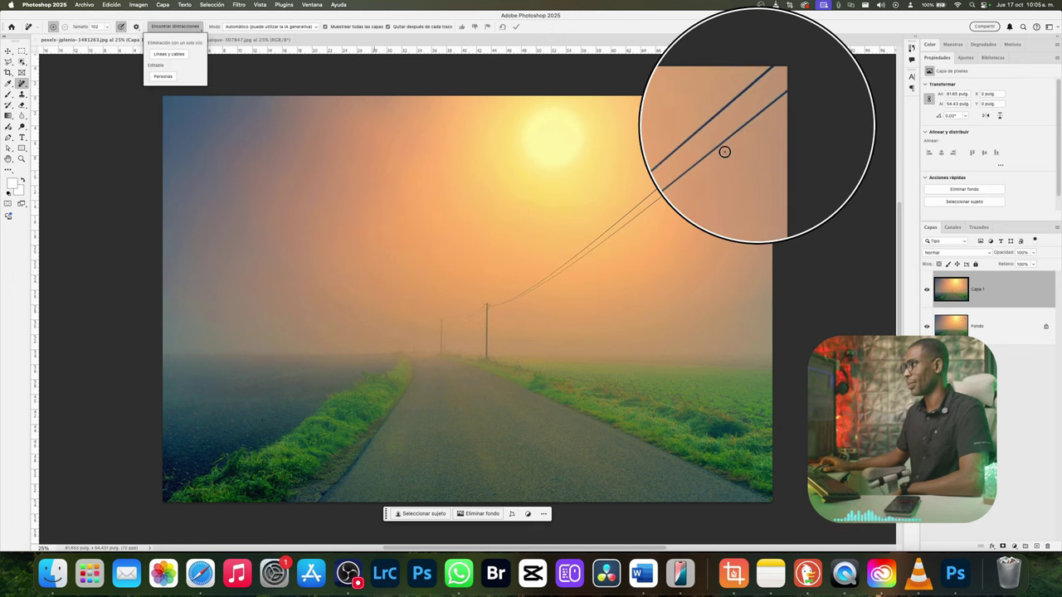
{"action": "left_click", "coordinate": [165, 53]}
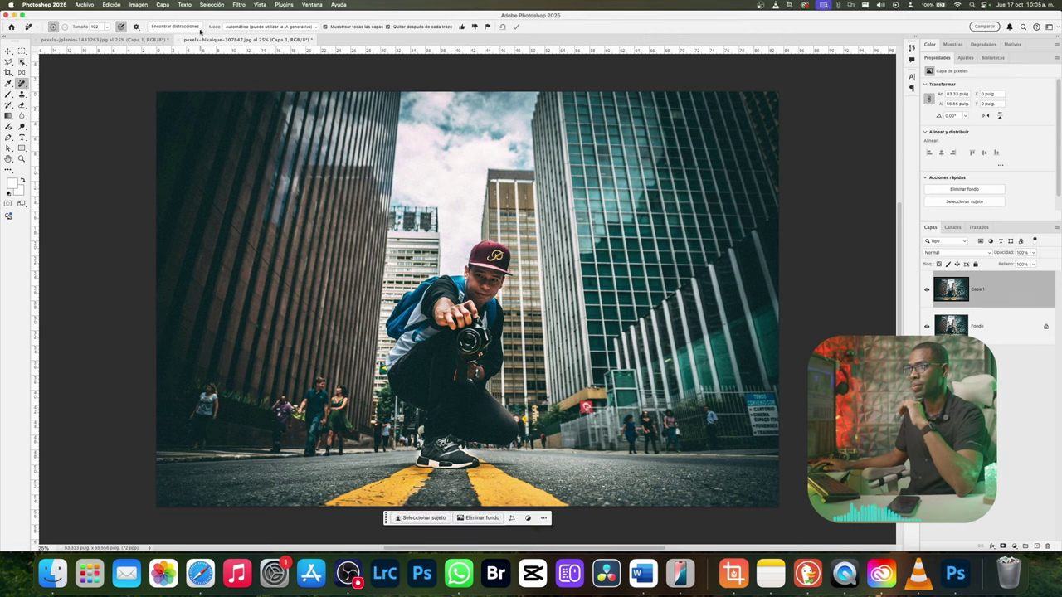
Step: Auto-detect the background pedestrians using Encontrar distracciones with Personas
{"action": "left_click", "coordinate": [197, 27]}
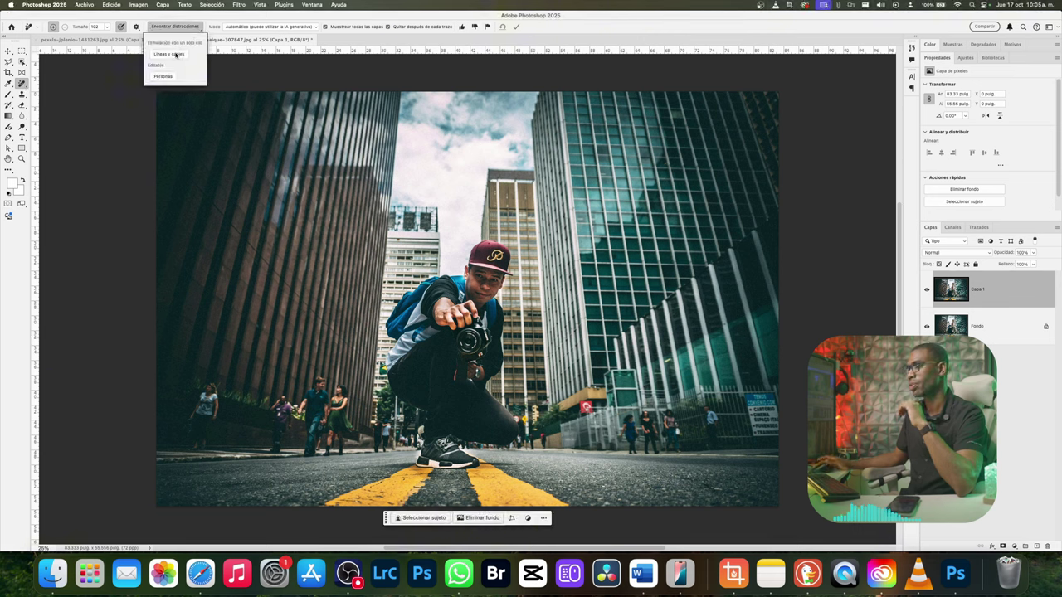
{"action": "left_click", "coordinate": [164, 78]}
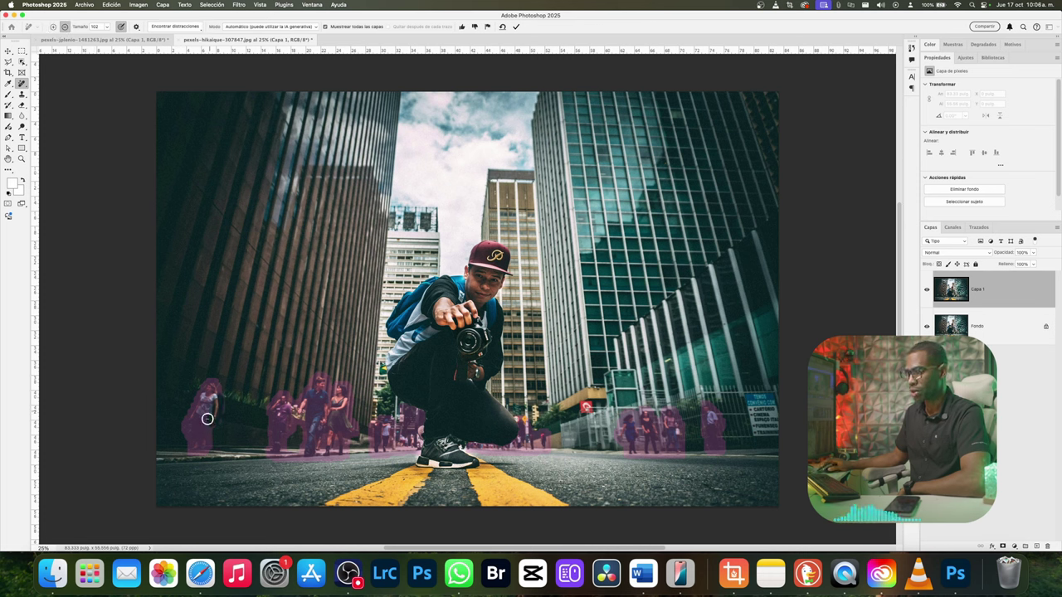
Step: Unmark the leftmost woman, apply the pedestrian removal, and hide Capa 1 to compare
{"action": "mouse_move", "coordinate": [206, 399]}
{"action": "left_mouse_down"}
{"action": "mouse_move", "coordinate": [182, 434]}
{"action": "mouse_move", "coordinate": [189, 446]}
{"action": "left_mouse_up"}
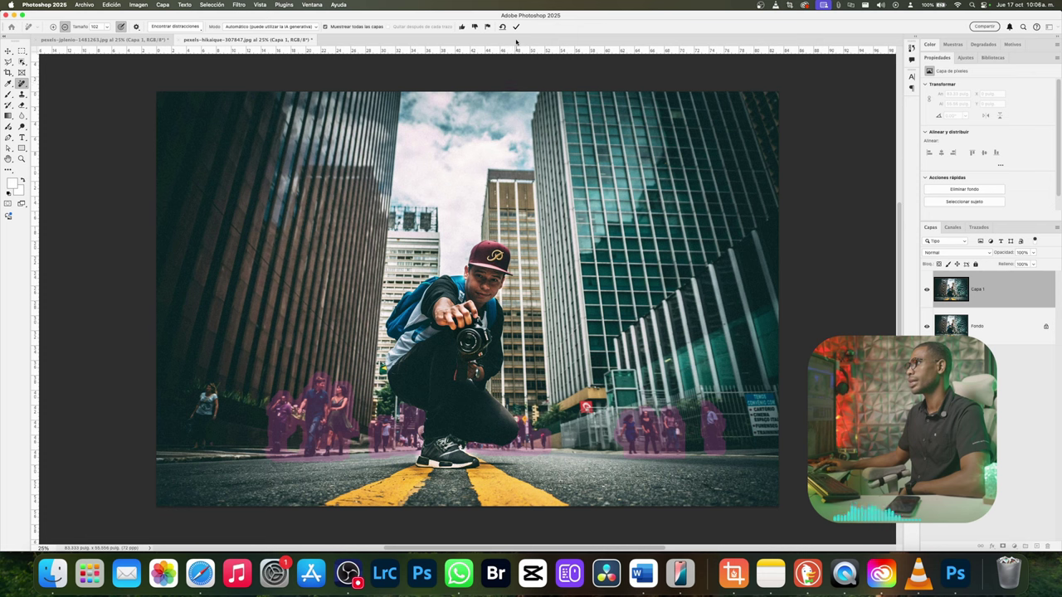
{"action": "left_click", "coordinate": [516, 28]}
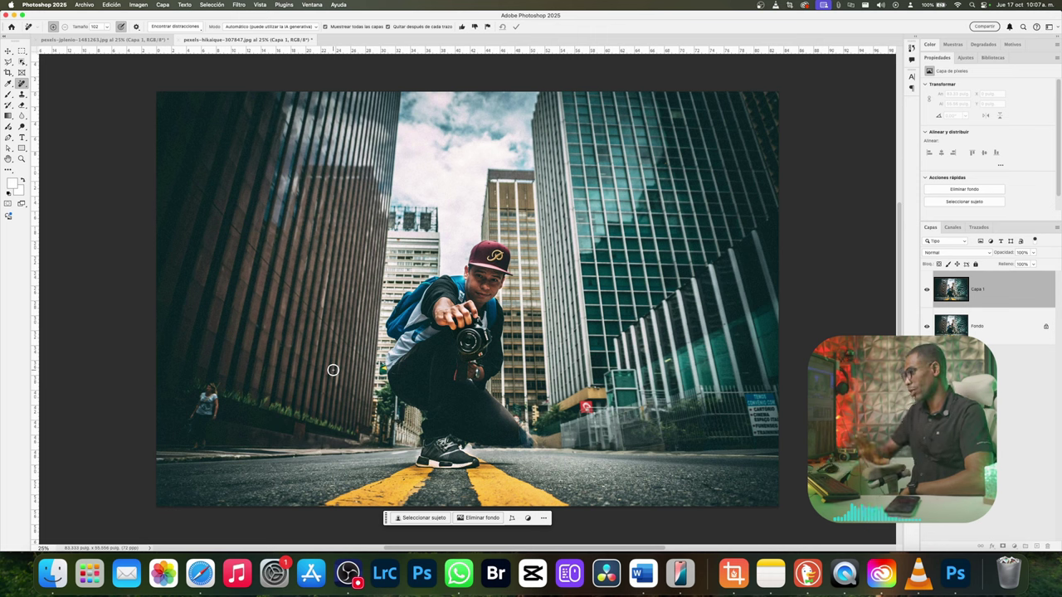
{"action": "left_click", "coordinate": [927, 288]}
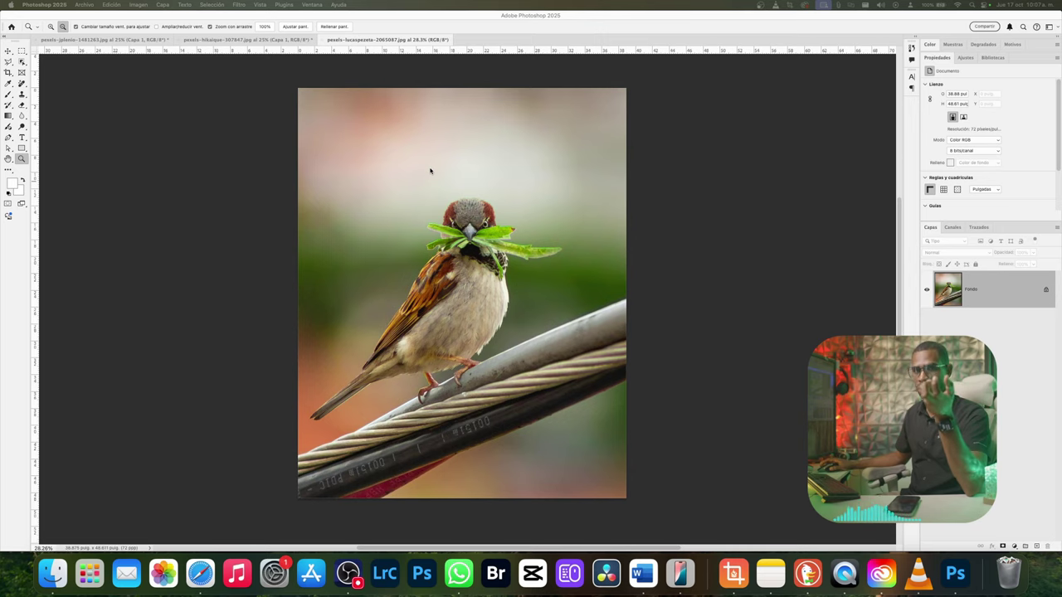
Step: Draw a freehand Lasso selection over the area above the sparrow's head
{"action": "left_click", "coordinate": [10, 64]}
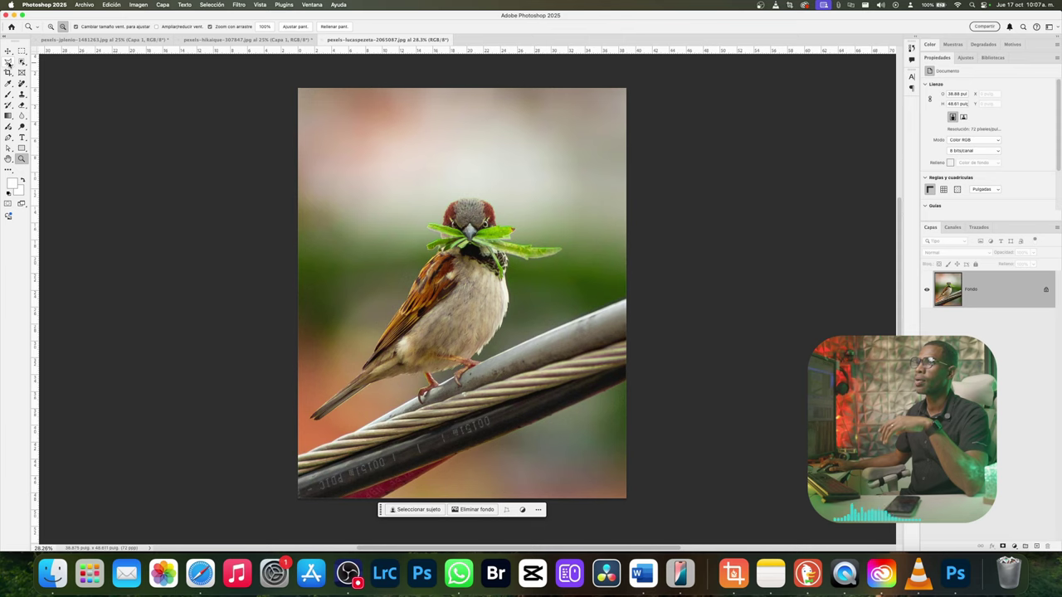
{"action": "right_click", "coordinate": [10, 64]}
{"action": "left_click", "coordinate": [45, 60]}
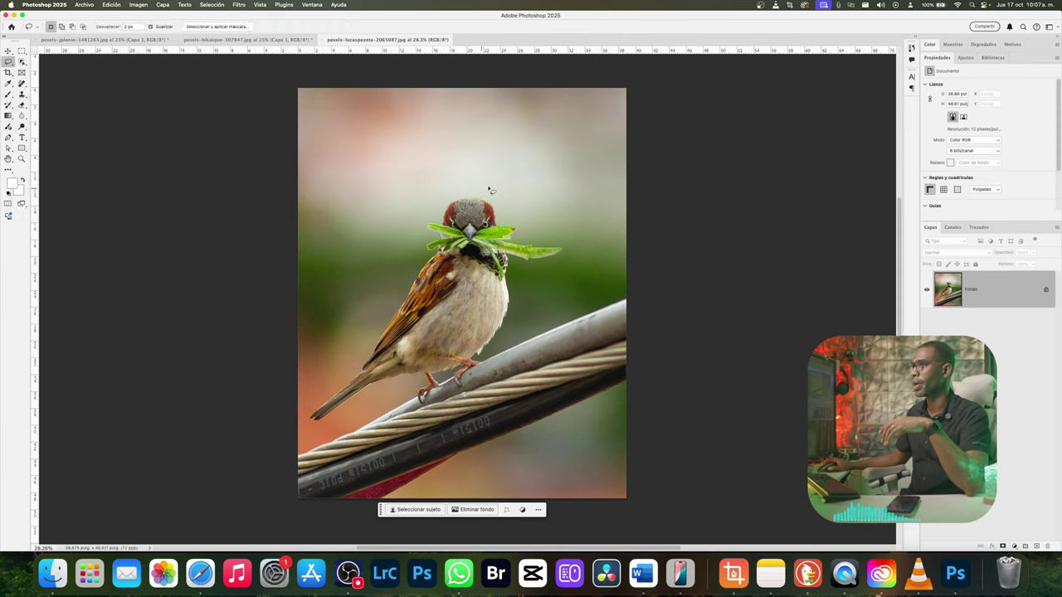
{"action": "left_click_drag", "start_coordinate": [494, 181], "coordinate": [446, 214]}
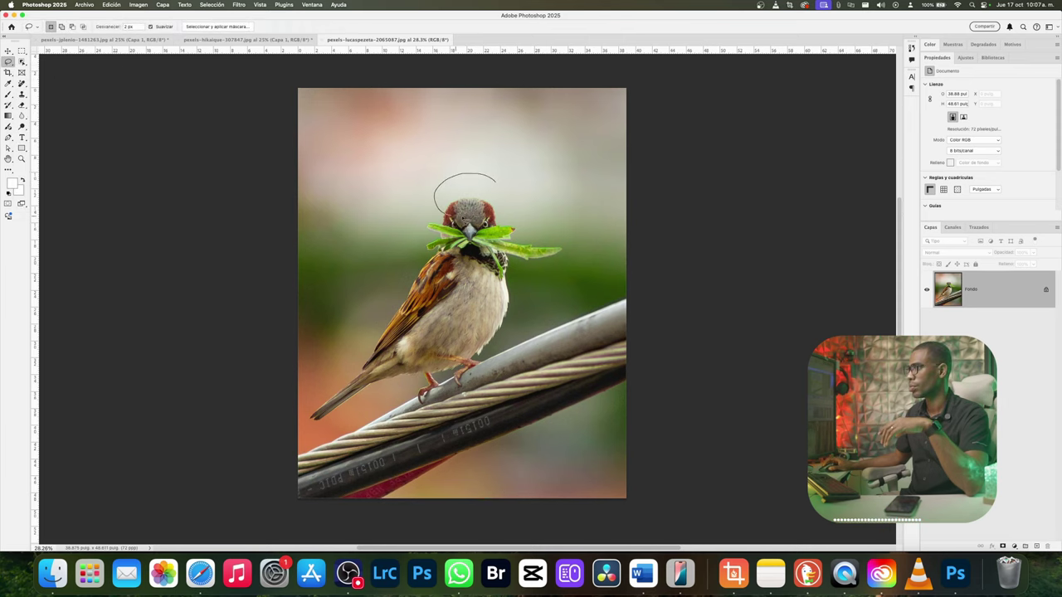
{"action": "left_click_drag", "start_coordinate": [492, 179], "coordinate": [490, 179]}
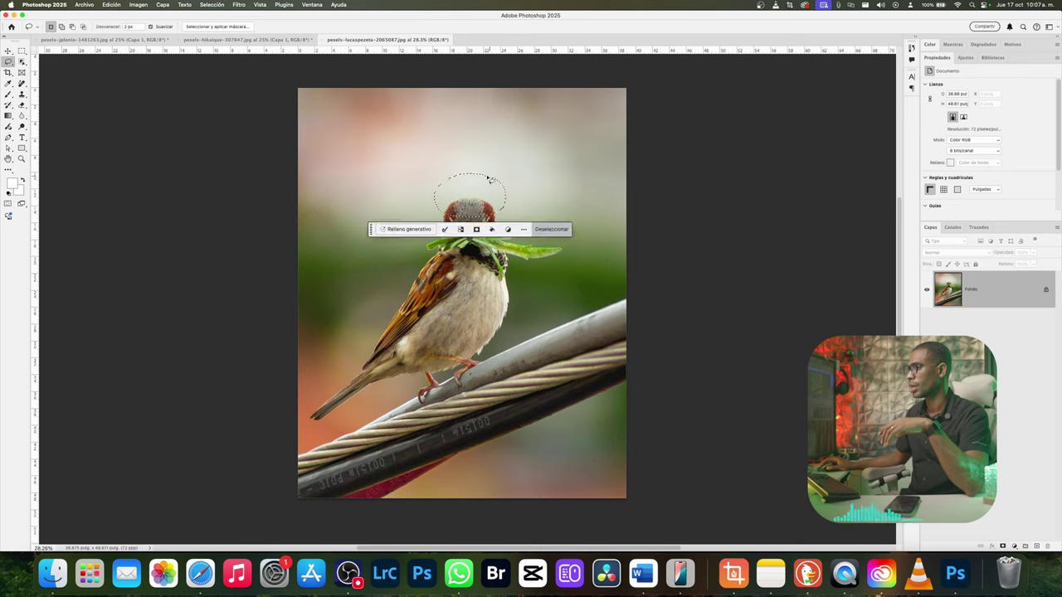
Step: Generative-fill the selection with the prompt 'una corona de paja'
{"action": "left_click", "coordinate": [406, 229]}
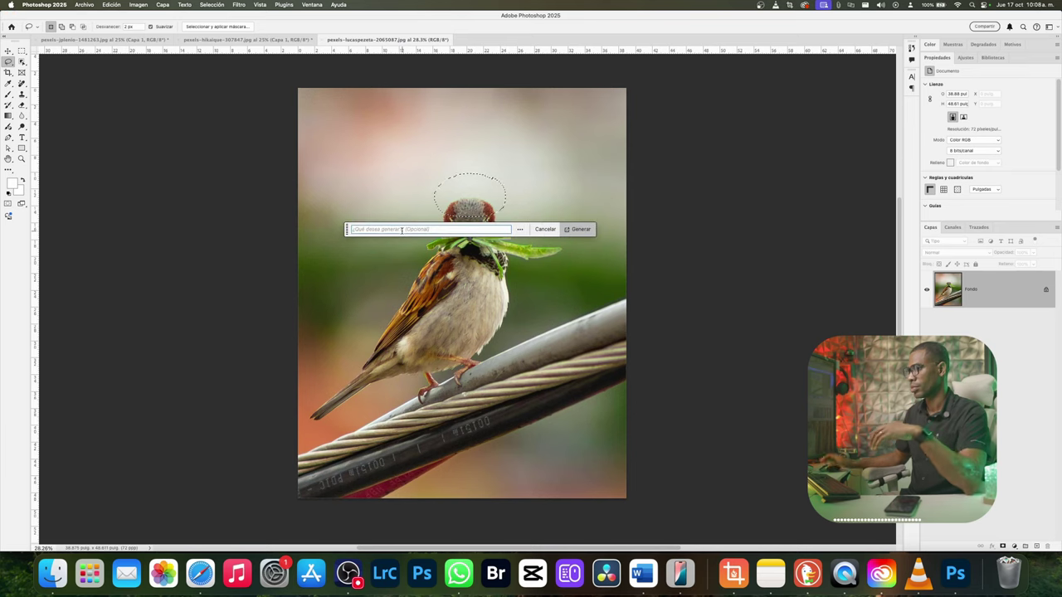
{"action": "type", "text": "una co"}
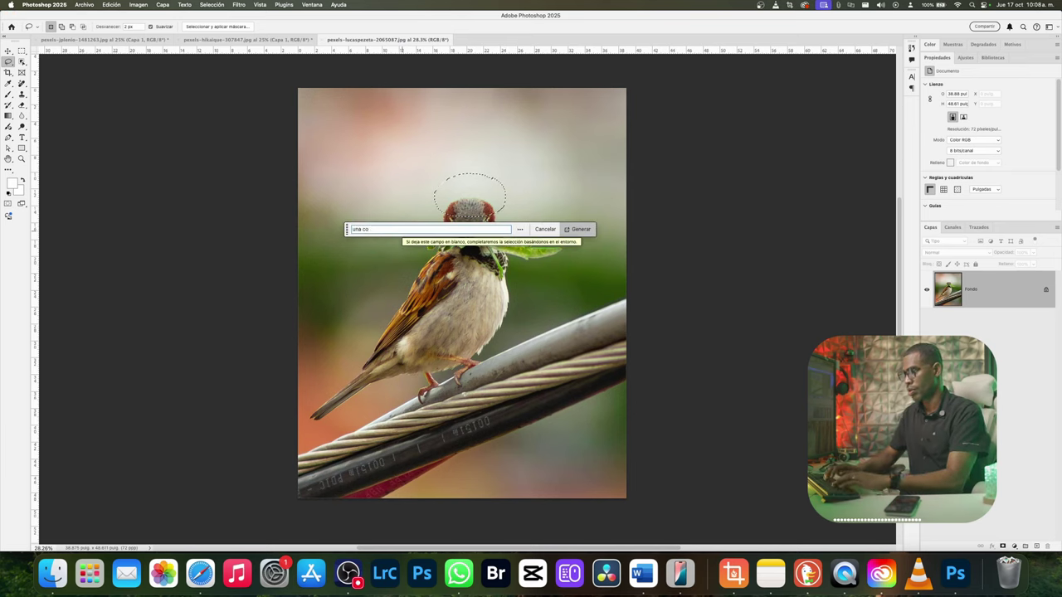
{"action": "type", "text": "rona de paja"}
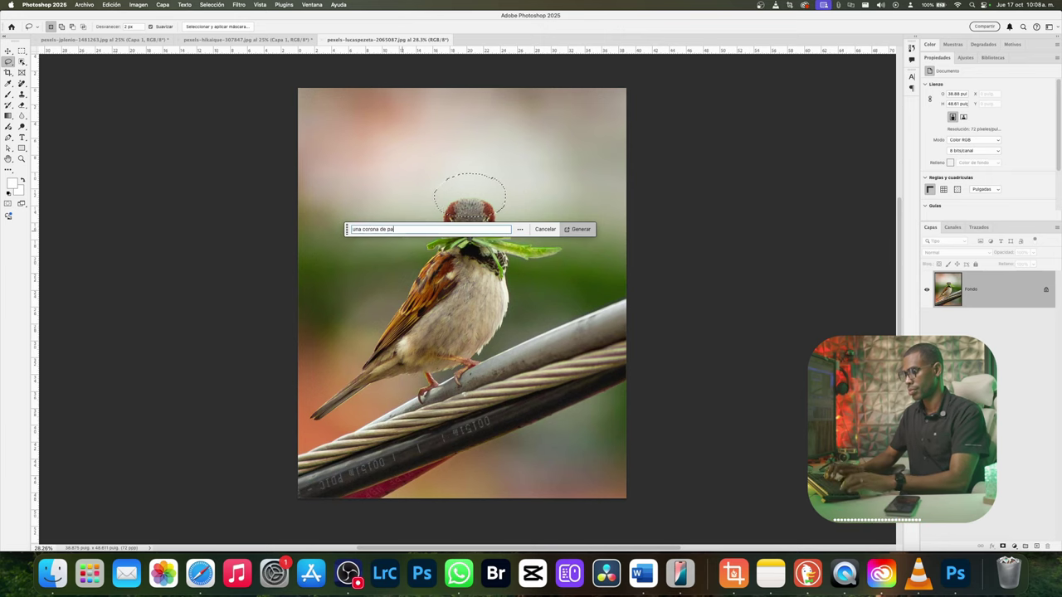
{"action": "left_click", "coordinate": [579, 229]}
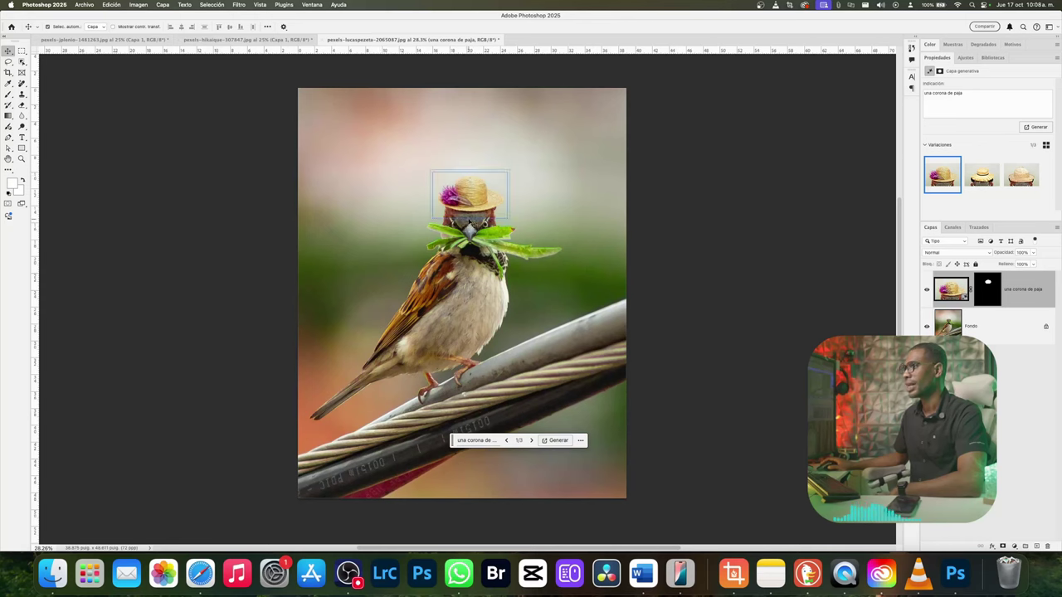
{"action": "left_click", "coordinate": [22, 159]}
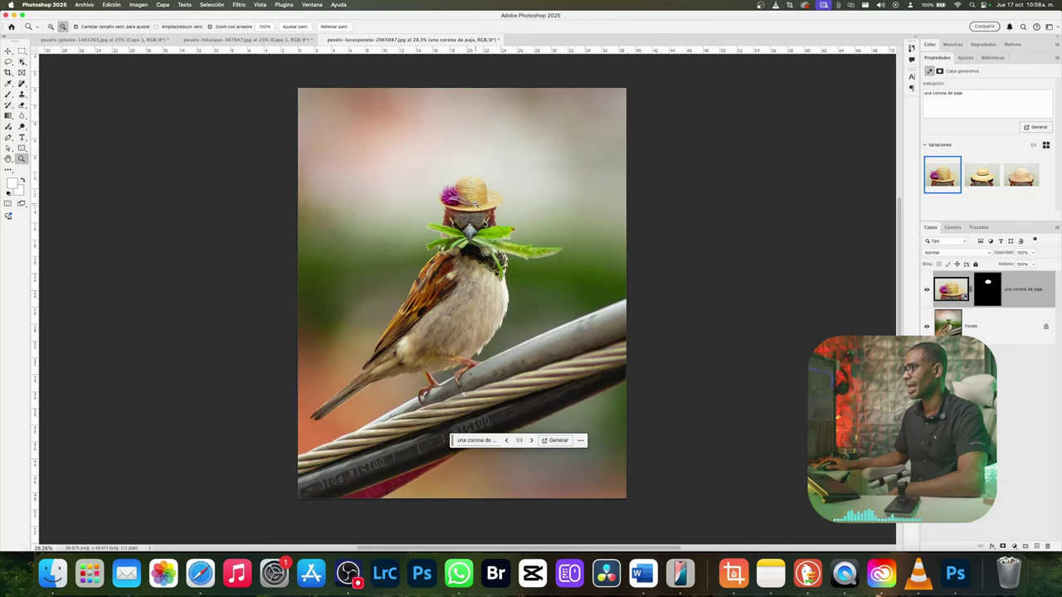
{"action": "left_click_drag", "start_coordinate": [476, 202], "coordinate": [476, 203]}
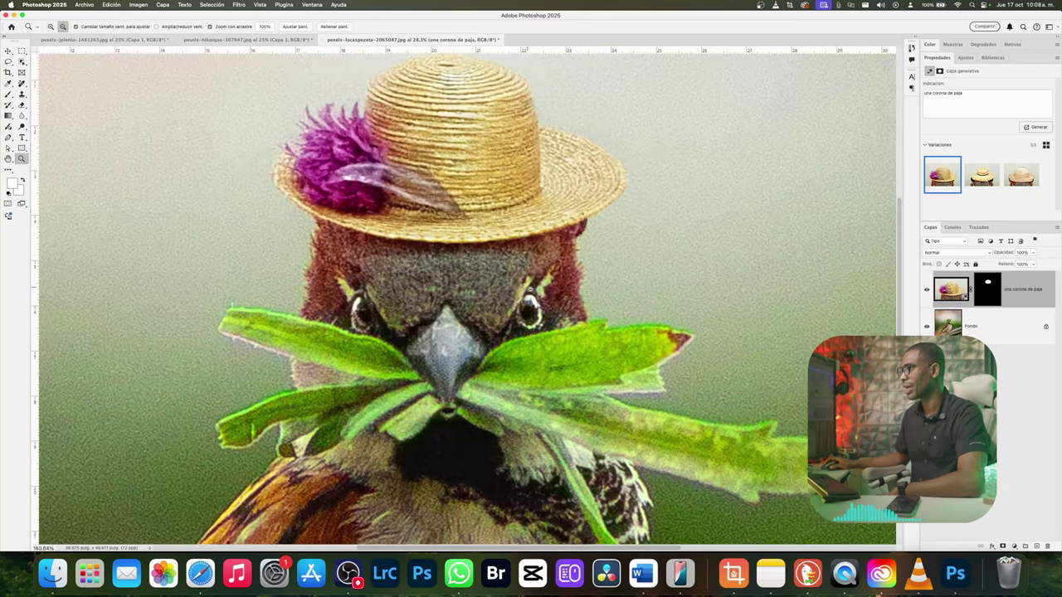
{"action": "left_click_drag", "start_coordinate": [529, 289], "coordinate": [534, 292]}
{"action": "key", "text": "super+0"}
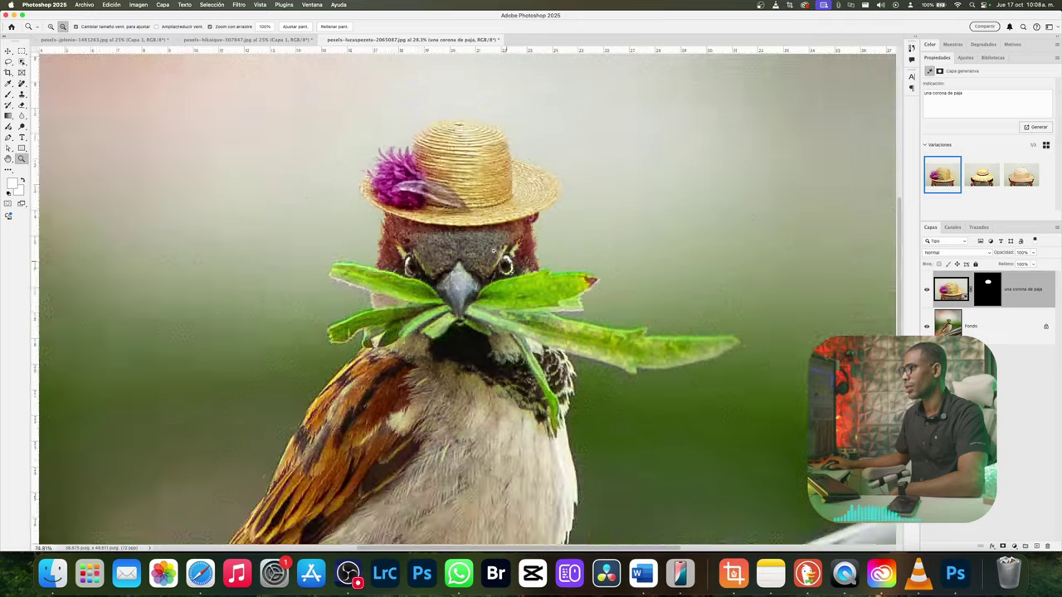
{"action": "left_click", "coordinate": [982, 174]}
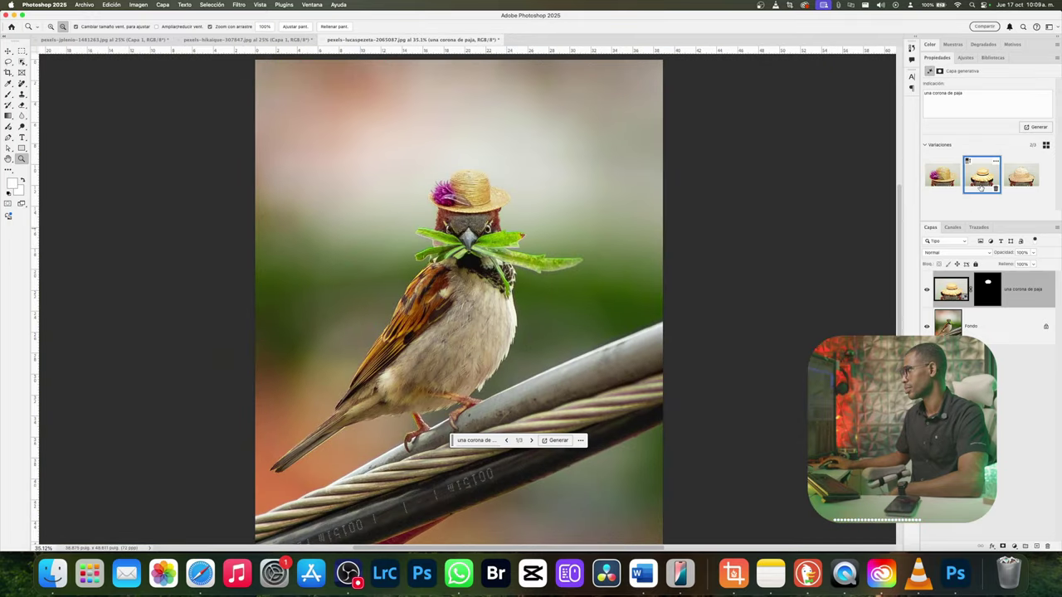
{"action": "left_click", "coordinate": [1024, 178]}
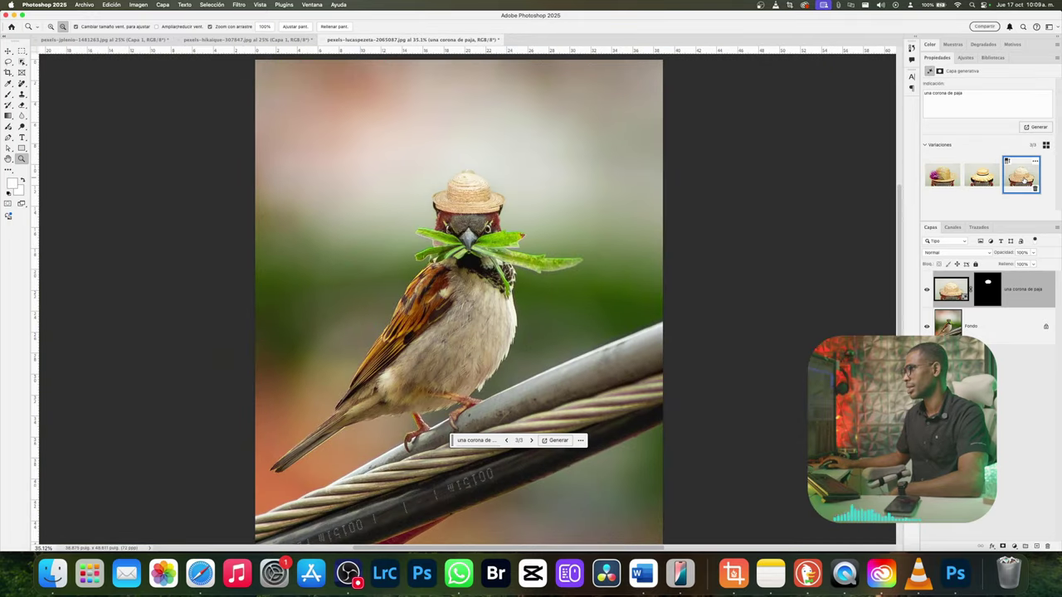
{"action": "left_click", "coordinate": [946, 179]}
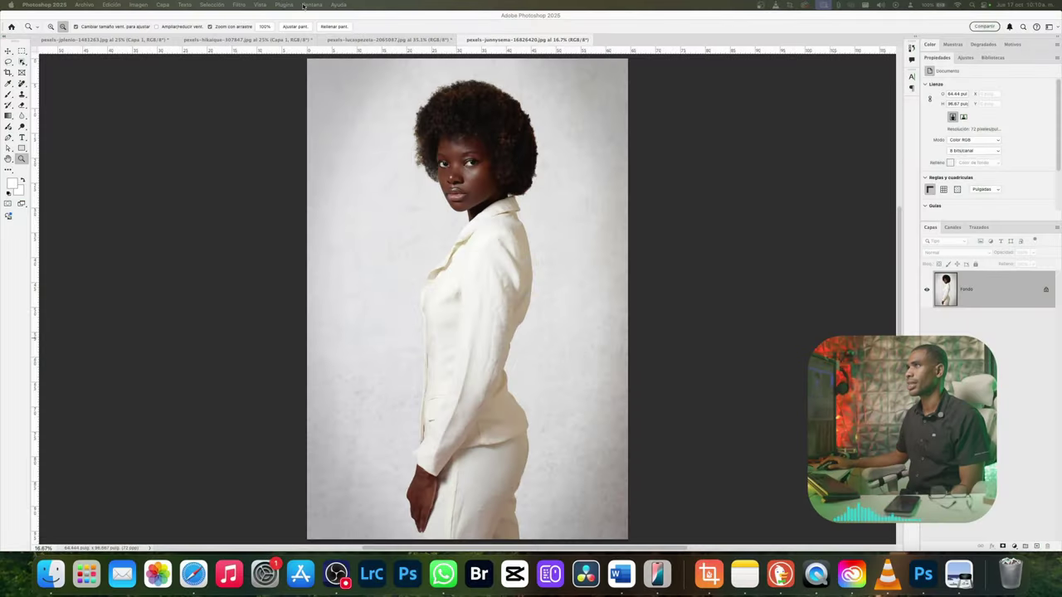
Step: Glance at the Ventana menu, then remove the model's white background with Eliminar fondo
{"action": "left_click", "coordinate": [304, 5]}
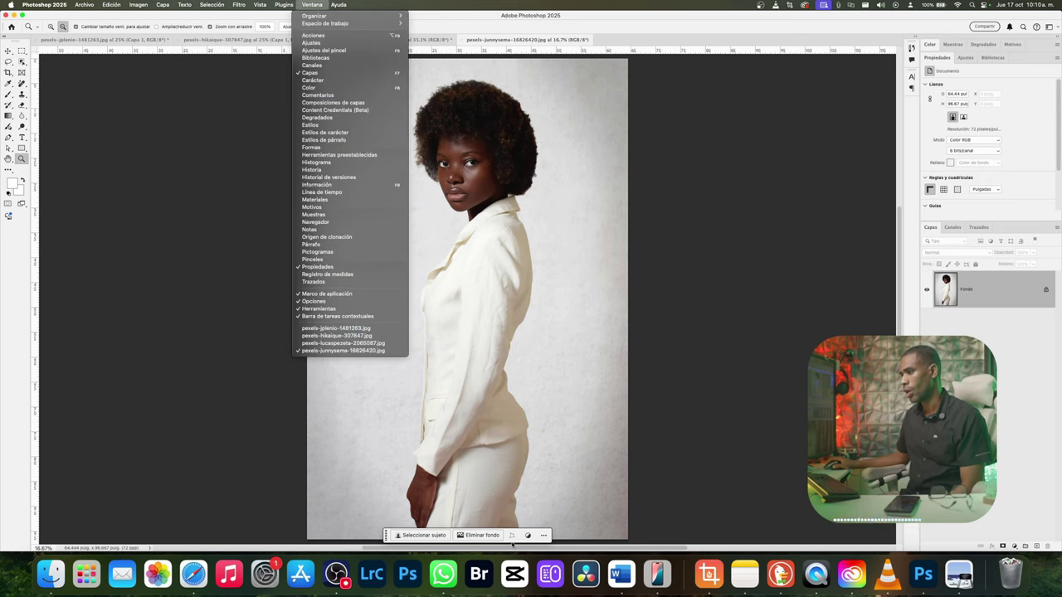
{"action": "left_click", "coordinate": [493, 538]}
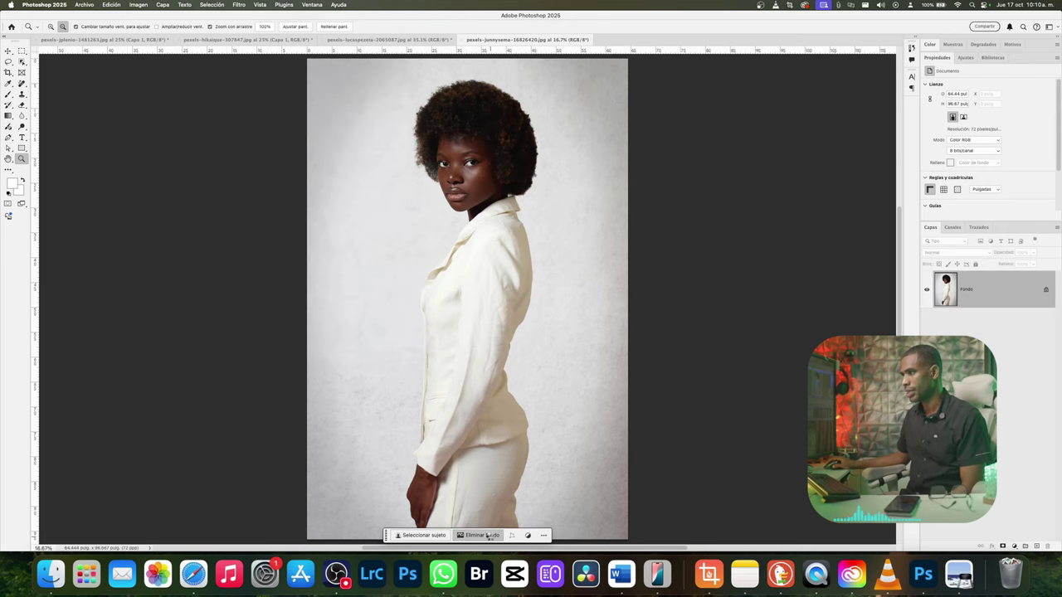
{"action": "left_click", "coordinate": [489, 536]}
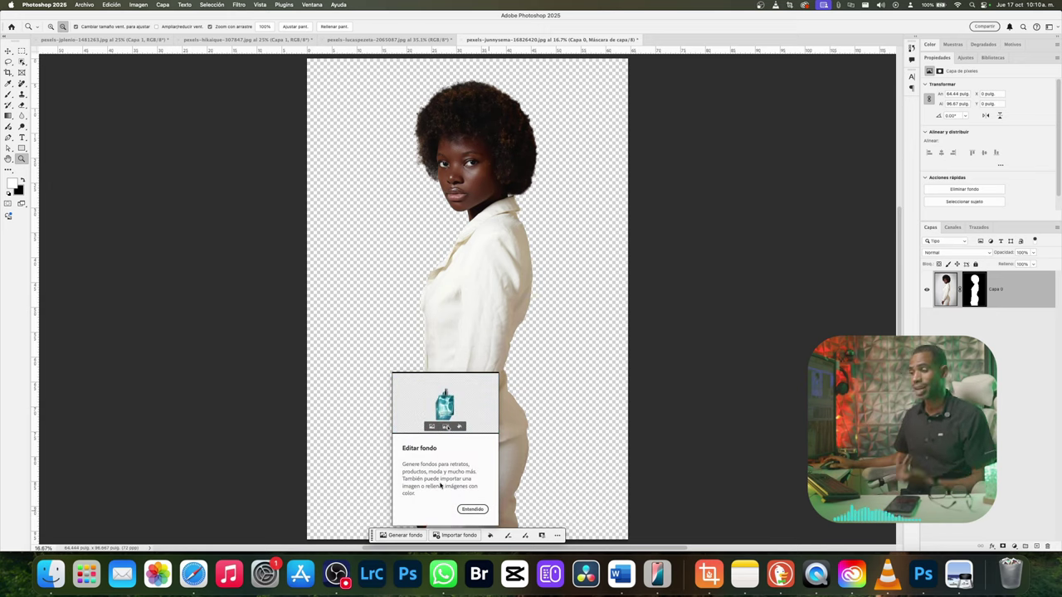
Step: Generate a new background behind the model from the prompt 'una selva tropical'
{"action": "left_click", "coordinate": [402, 536]}
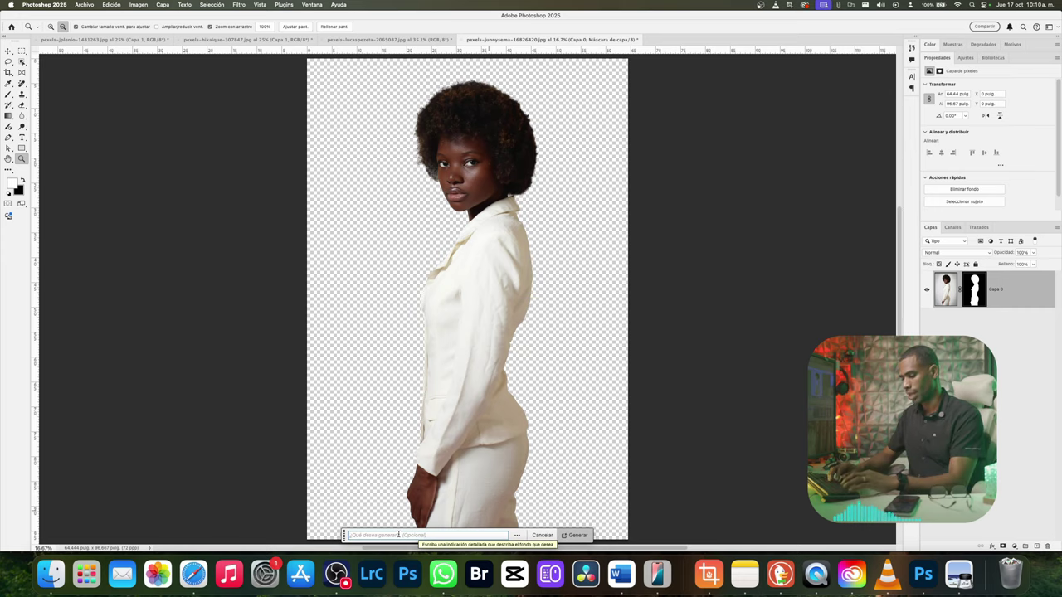
{"action": "type", "text": "fon"}
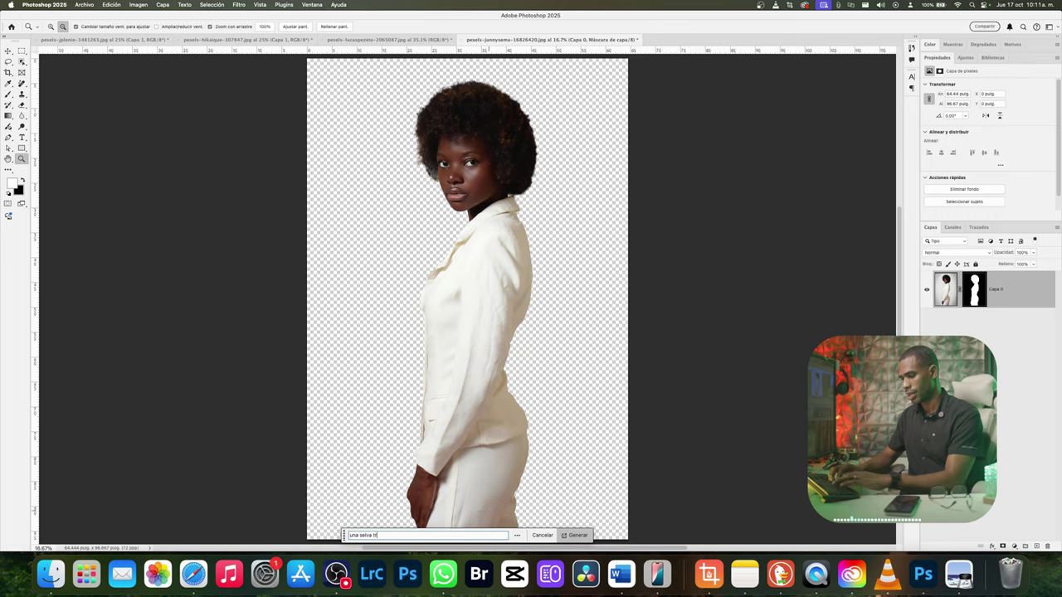
{"action": "type", "text": "tropical"}
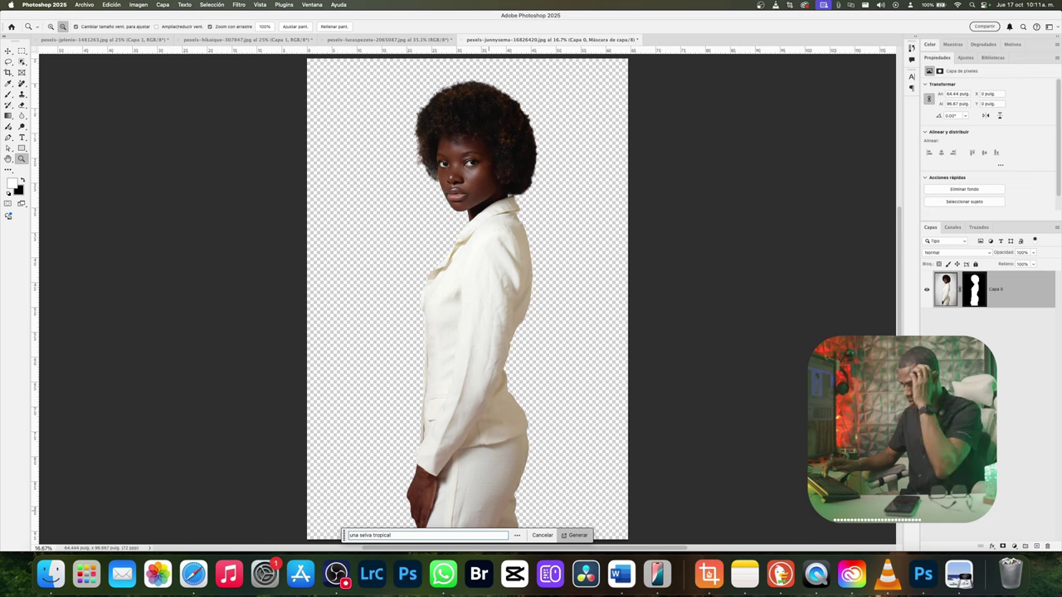
{"action": "key", "text": "Return"}
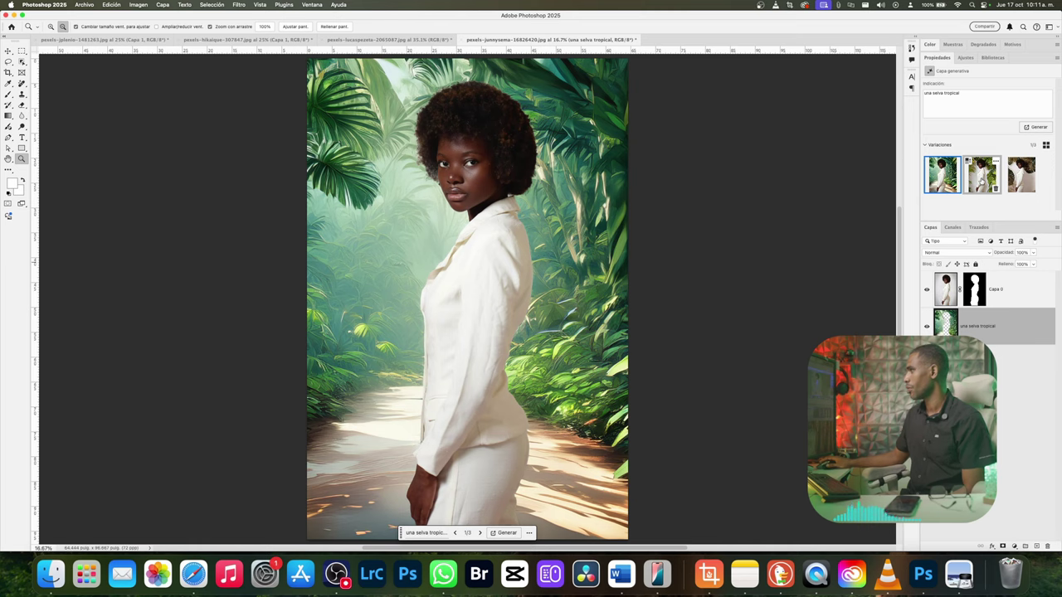
Step: Preview the Variaciones thumbnails and keep the first, sunlit jungle-path background
{"action": "left_click", "coordinate": [982, 179]}
{"action": "left_click", "coordinate": [1018, 176]}
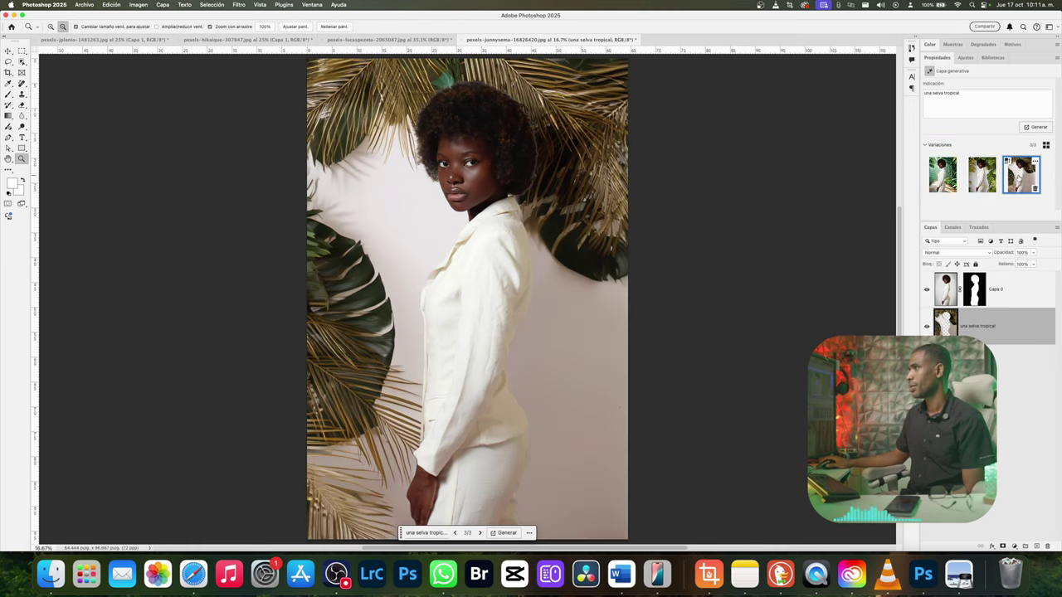
{"action": "left_click", "coordinate": [943, 178]}
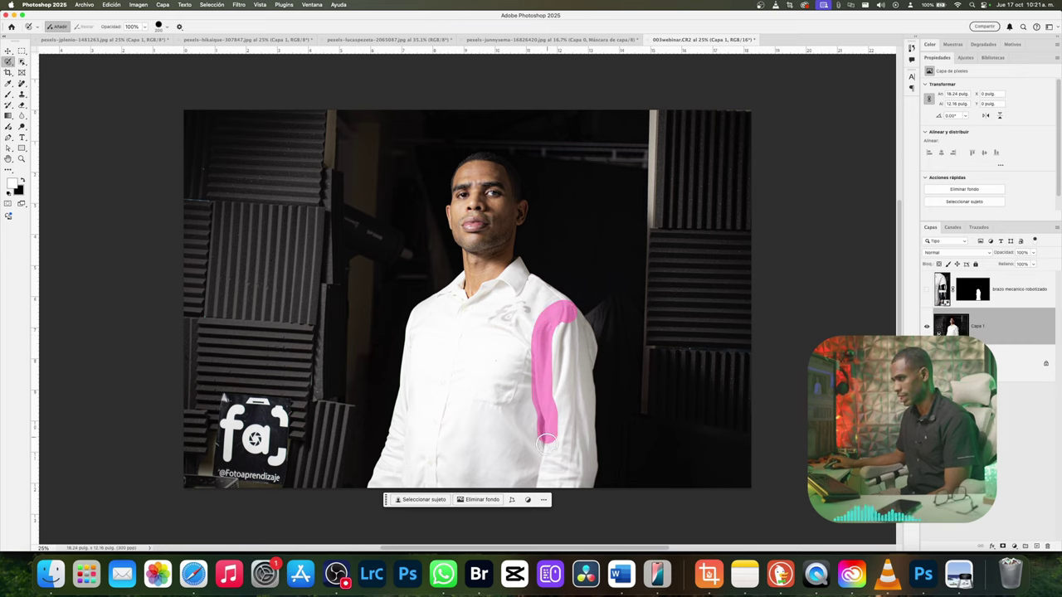
Step: Paint the Selection Brush over the man's right-side arm from shoulder to hand
{"action": "mouse_move", "coordinate": [547, 441]}
{"action": "left_mouse_down"}
{"action": "mouse_move", "coordinate": [541, 479]}
{"action": "mouse_move", "coordinate": [591, 438]}
{"action": "mouse_move", "coordinate": [583, 390]}
{"action": "left_mouse_up"}
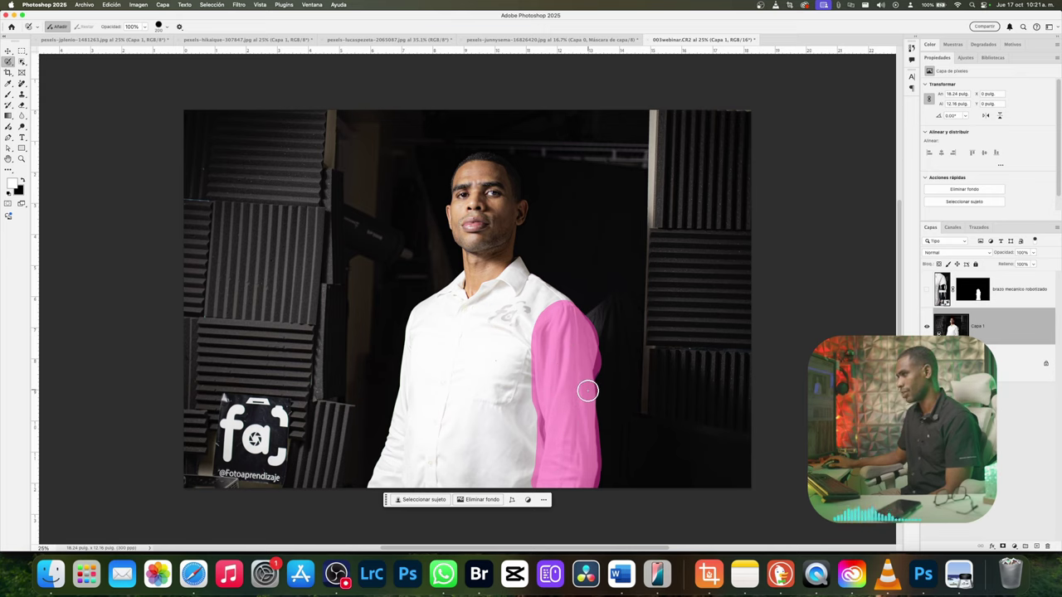
{"action": "left_click_drag", "start_coordinate": [588, 390], "coordinate": [543, 396]}
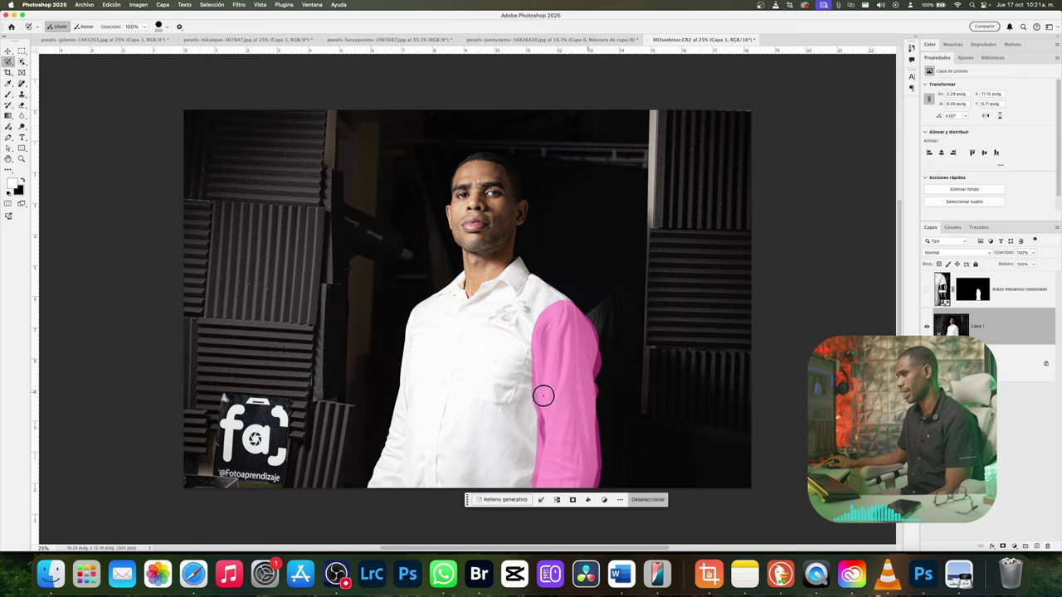
Step: Generative-fill the selected arm with the prompt 'brazo robotico hiperrealista' to make a robotic arm
{"action": "left_click", "coordinate": [506, 500]}
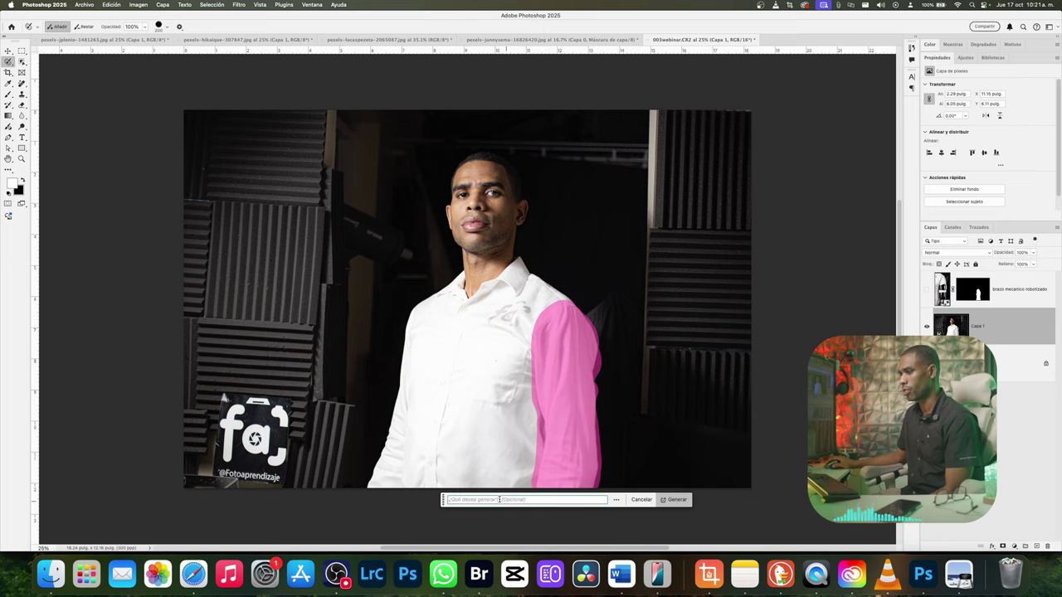
{"action": "type", "text": "brazo r"}
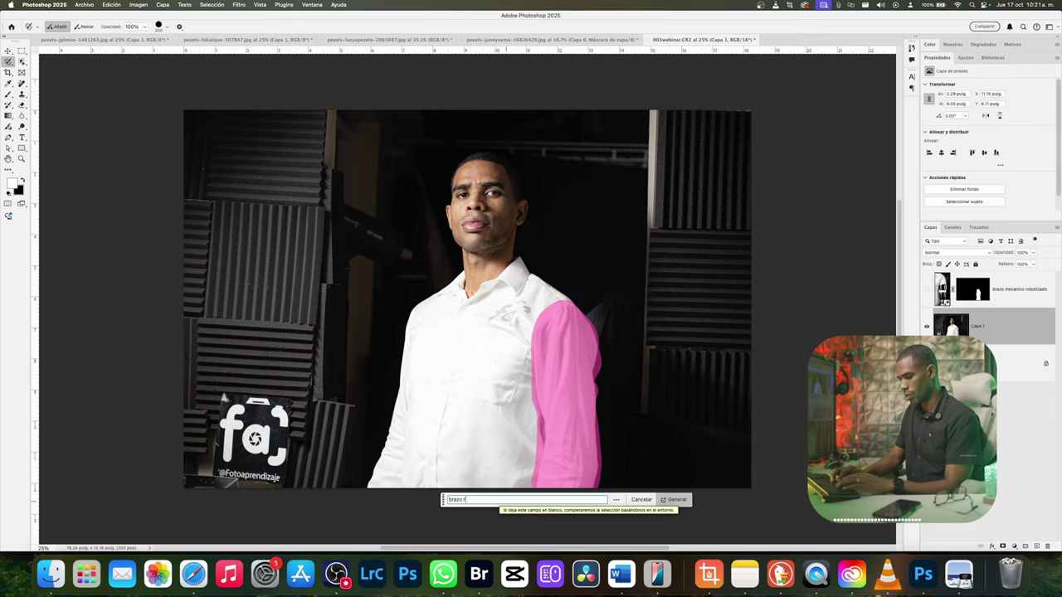
{"action": "type", "text": "obotico "}
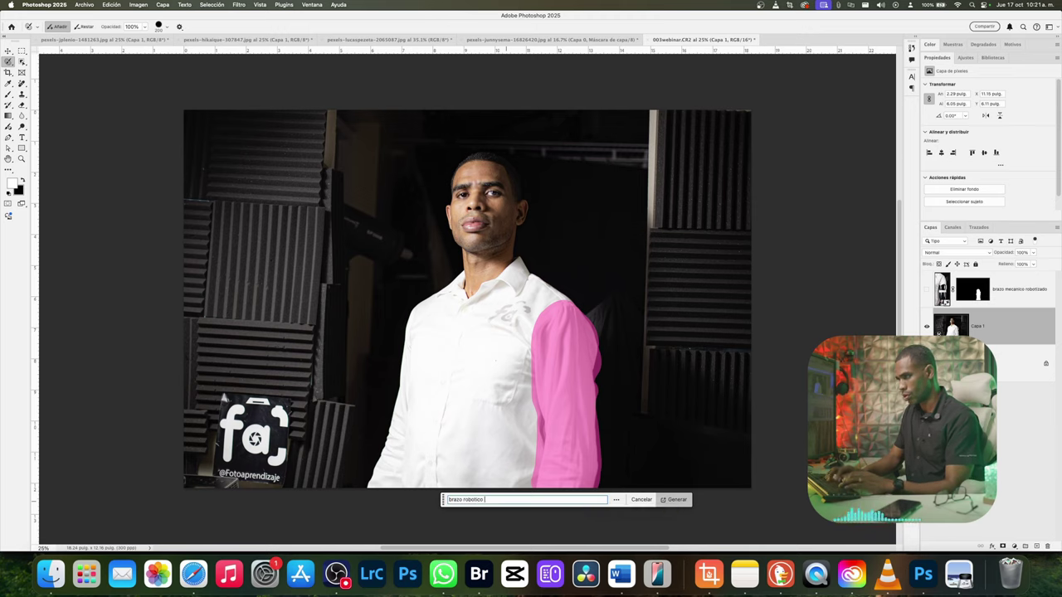
{"action": "type", "text": "hiper"}
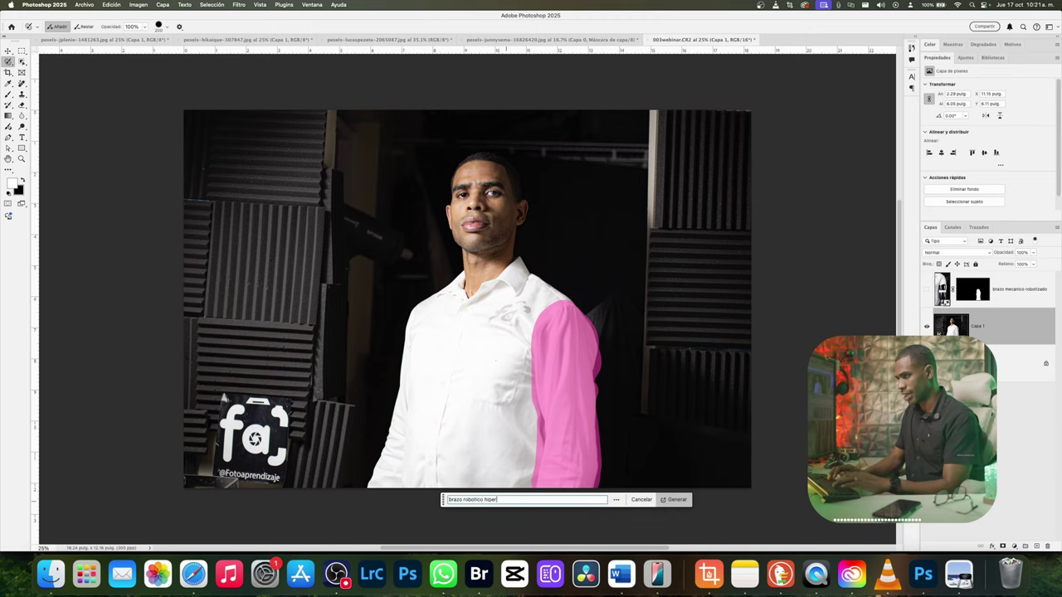
{"action": "type", "text": "eali"}
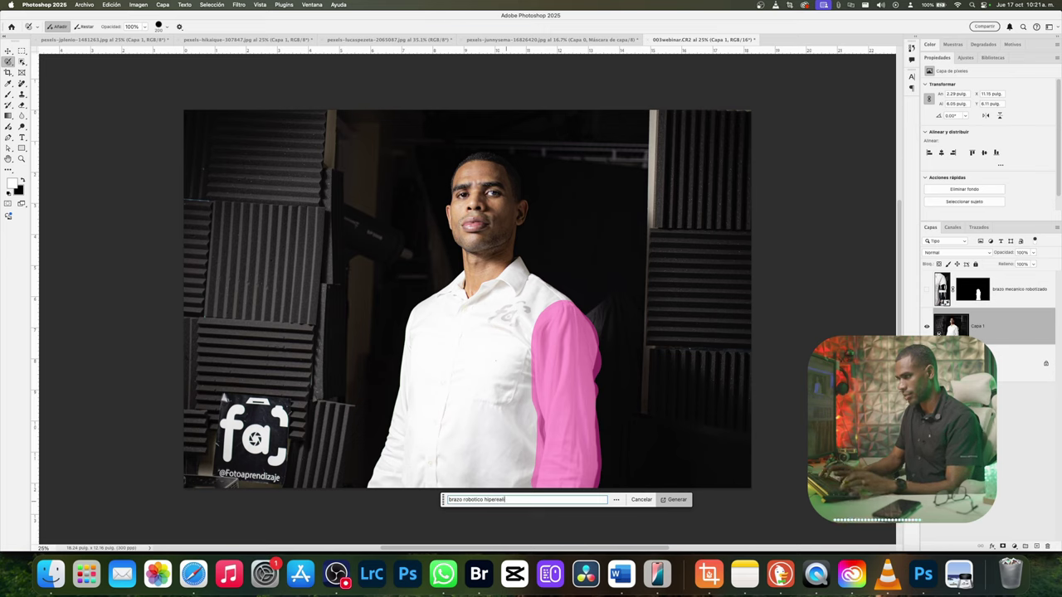
{"action": "type", "text": "ssta"}
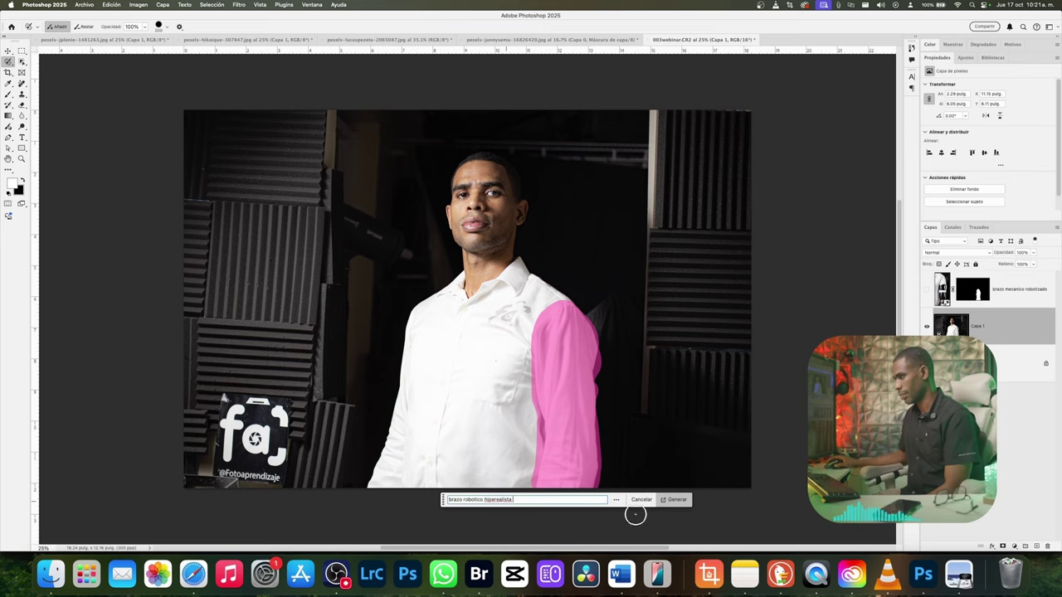
{"action": "left_click", "coordinate": [674, 500]}
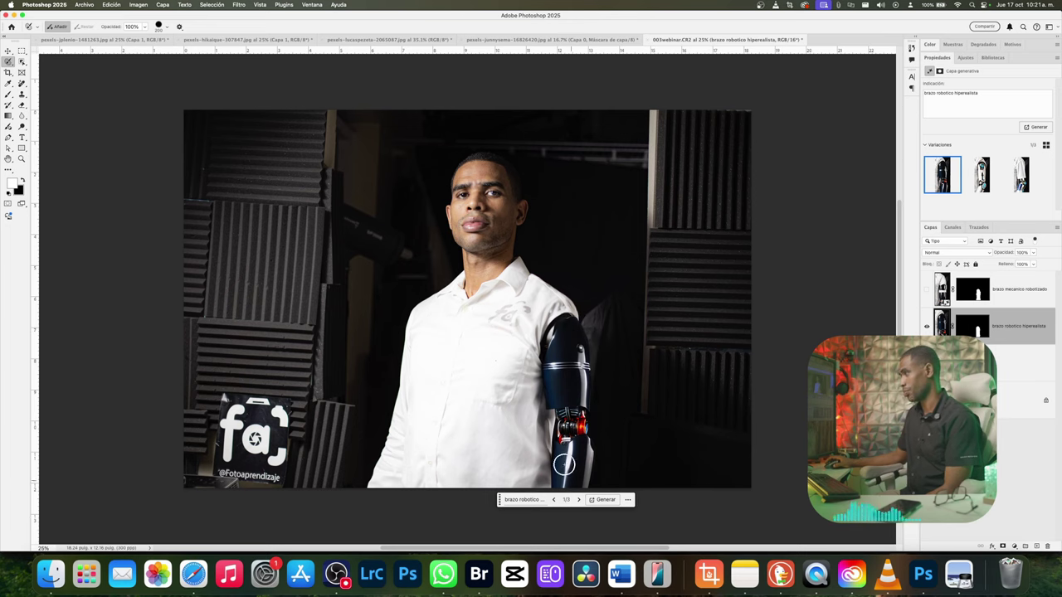
Step: Preview the white and third robotic-arm variations, then settle on the dark-blue one
{"action": "left_click", "coordinate": [982, 179]}
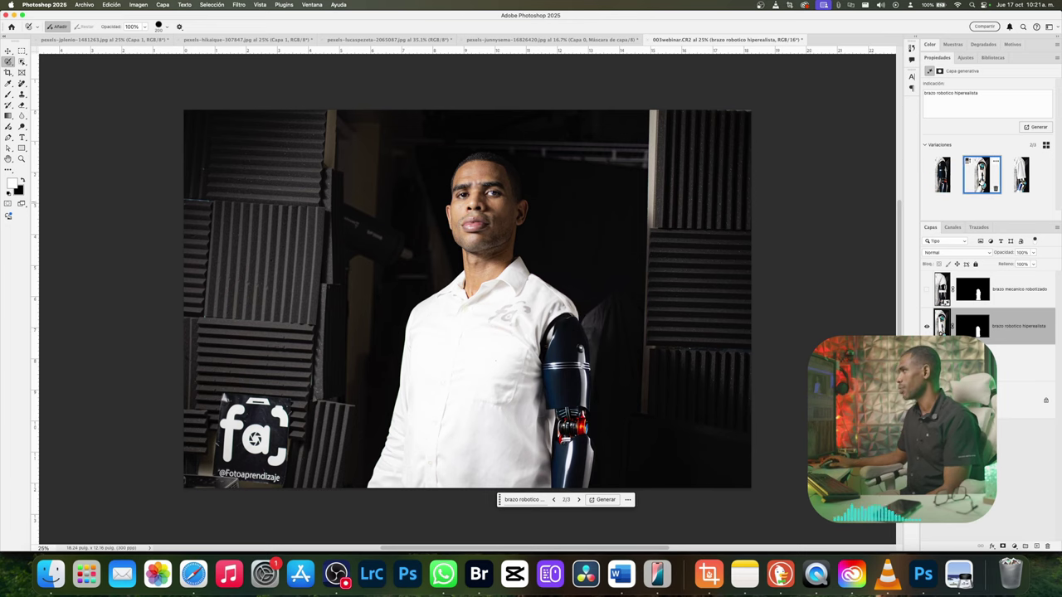
{"action": "left_click", "coordinate": [1014, 179]}
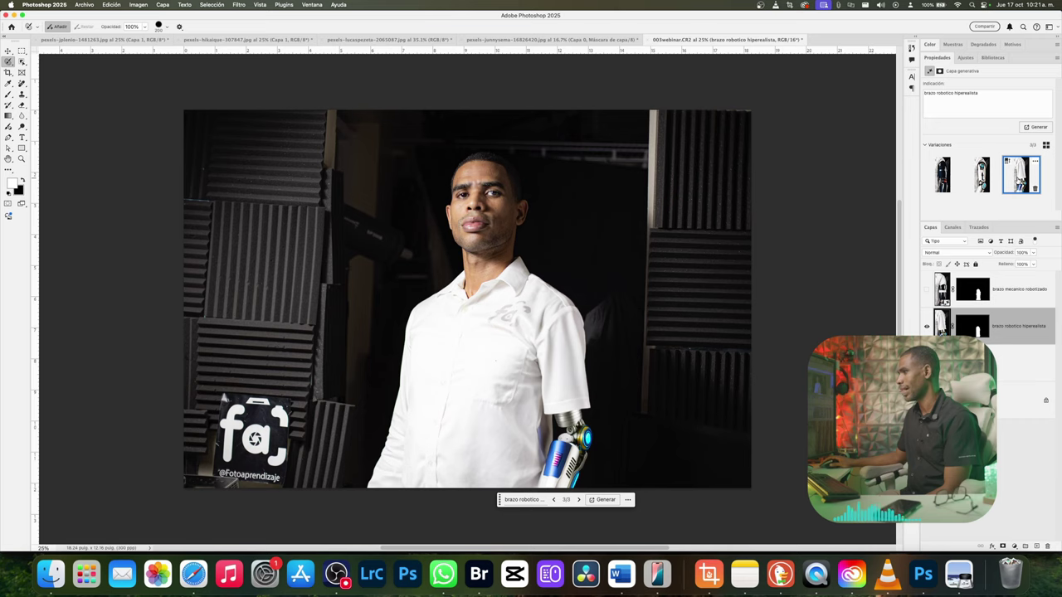
{"action": "left_click", "coordinate": [946, 182]}
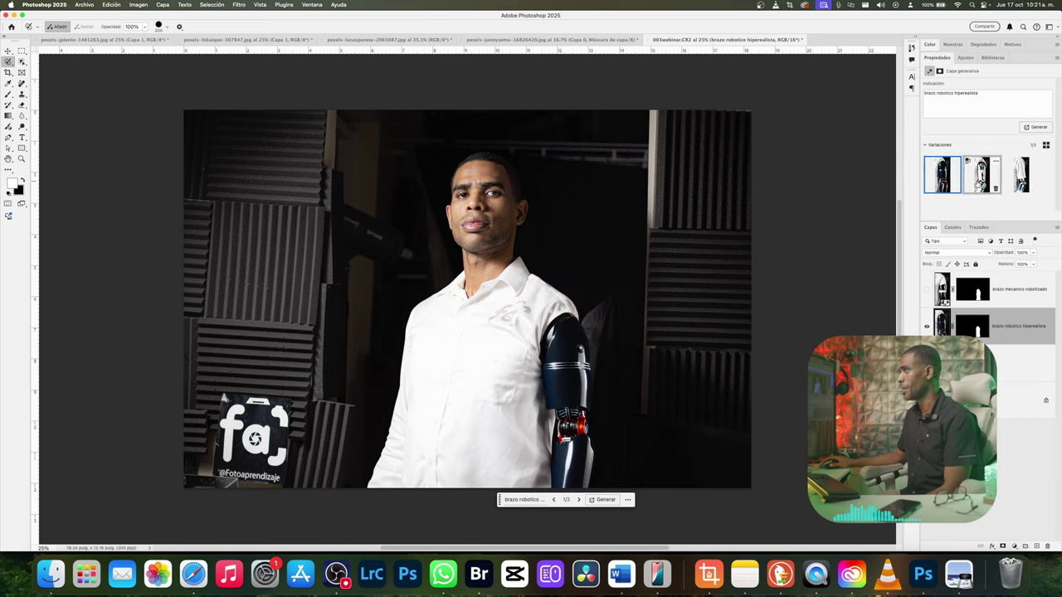
{"action": "left_click", "coordinate": [1020, 176]}
{"action": "left_click", "coordinate": [942, 179]}
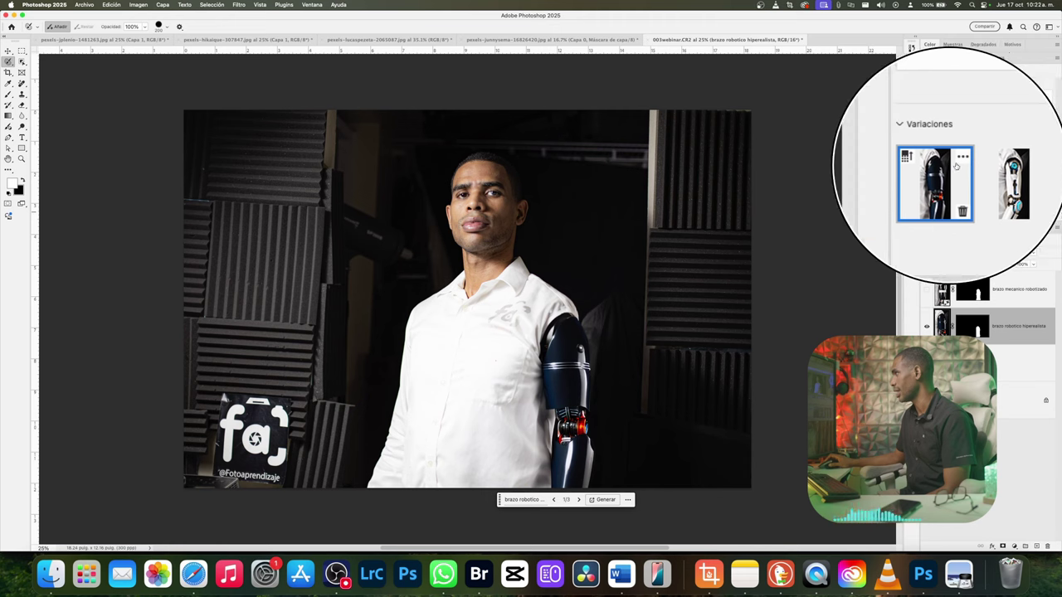
Step: Use Generar similares on the dark-blue arm variation to request similar versions
{"action": "left_click", "coordinate": [956, 163]}
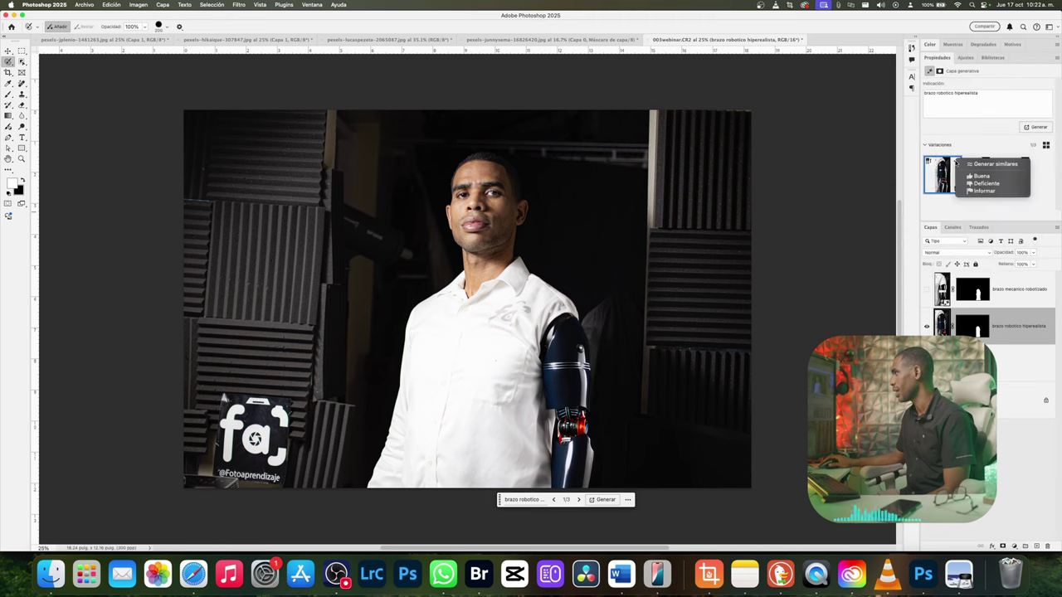
{"action": "left_click", "coordinate": [970, 164]}
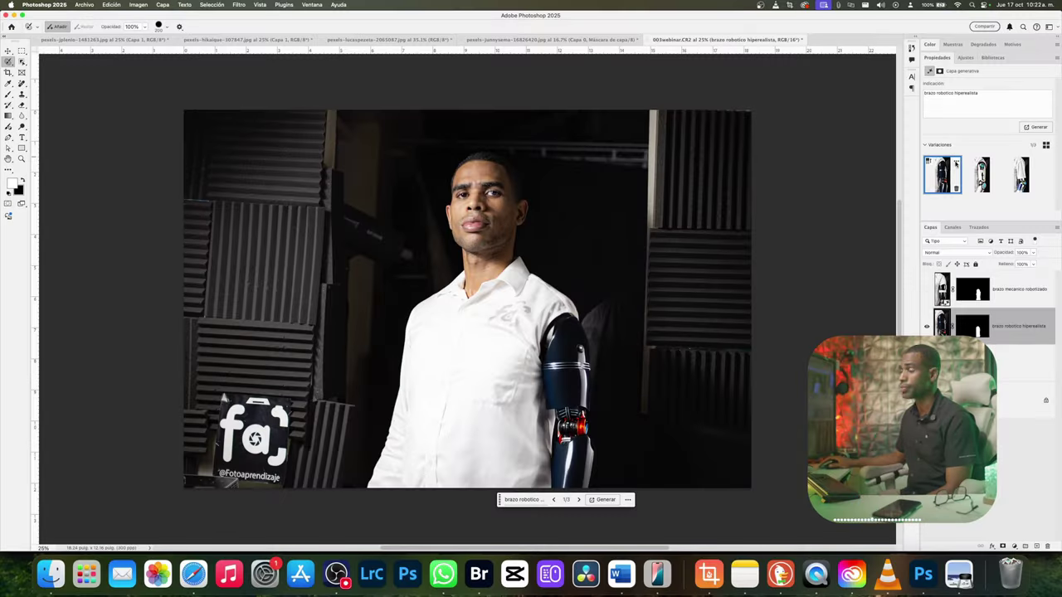
Step: Preview the second and third arm variations, then return to the first, dark-blue one
{"action": "left_click", "coordinate": [982, 174]}
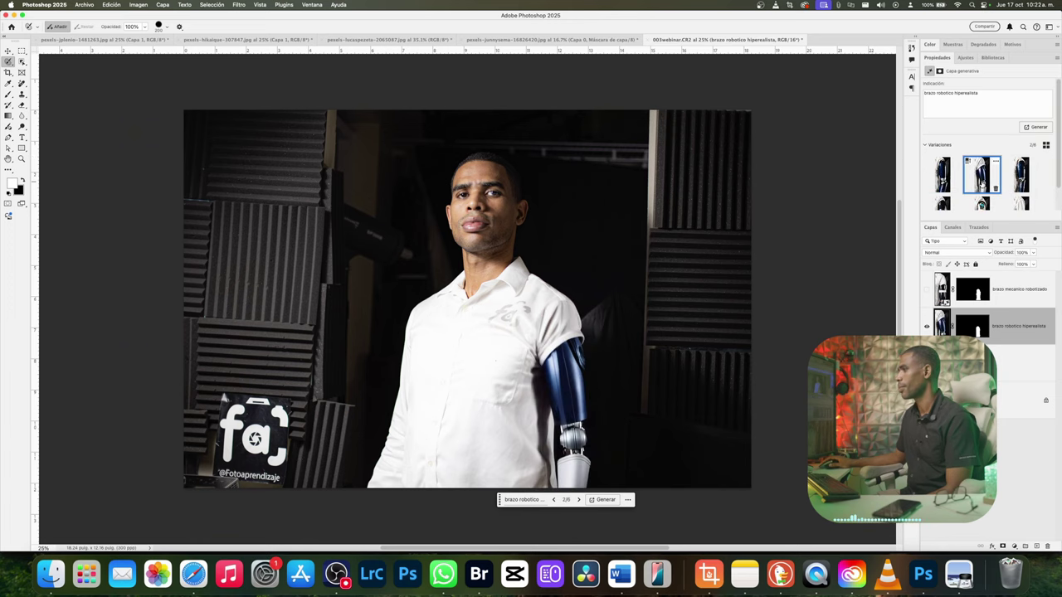
{"action": "left_click", "coordinate": [1019, 176]}
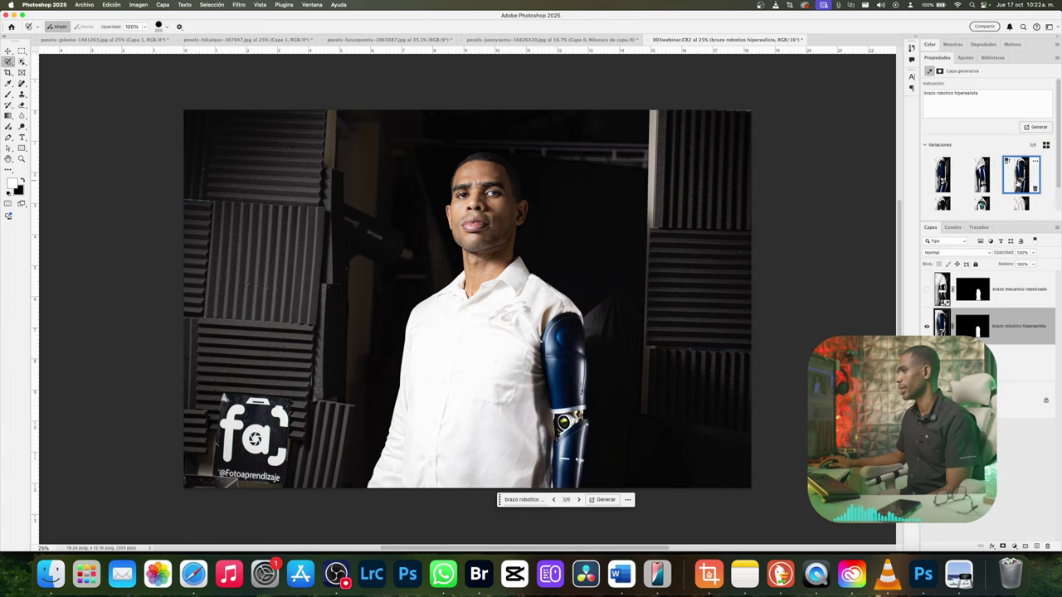
{"action": "left_click", "coordinate": [982, 174]}
{"action": "left_click", "coordinate": [945, 178]}
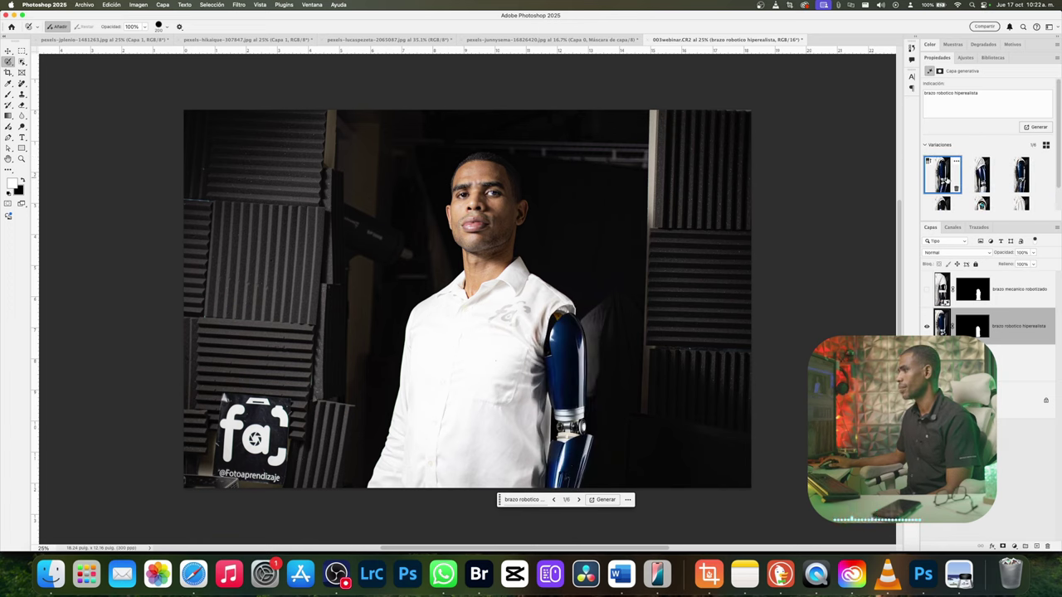